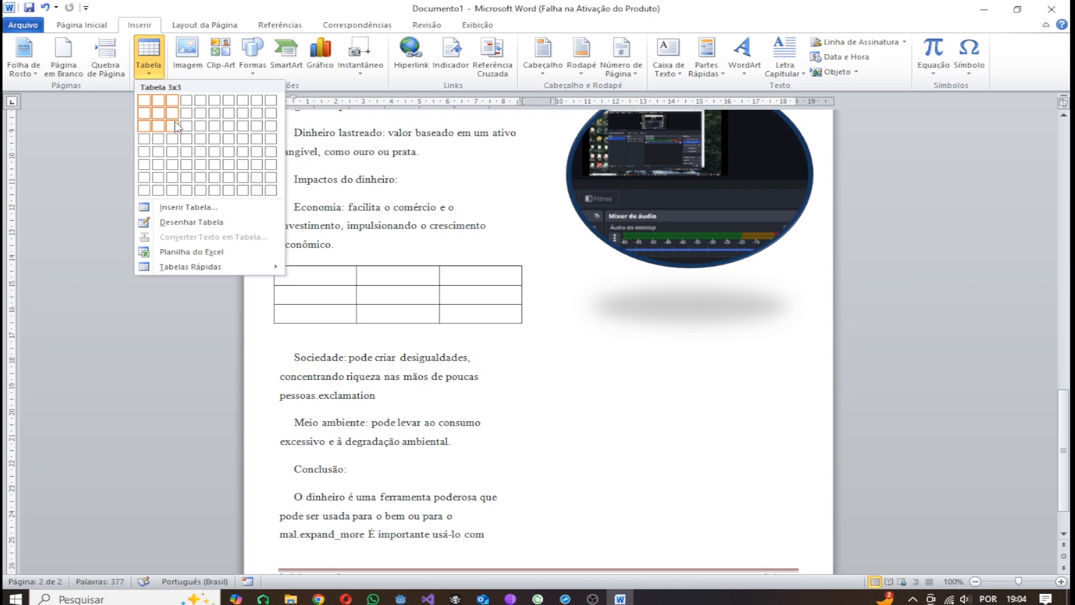
Insert a 3x3 table below the "Economia" paragraph and fill its first row with BTC, ETH and LIT.
left_click(173, 126)
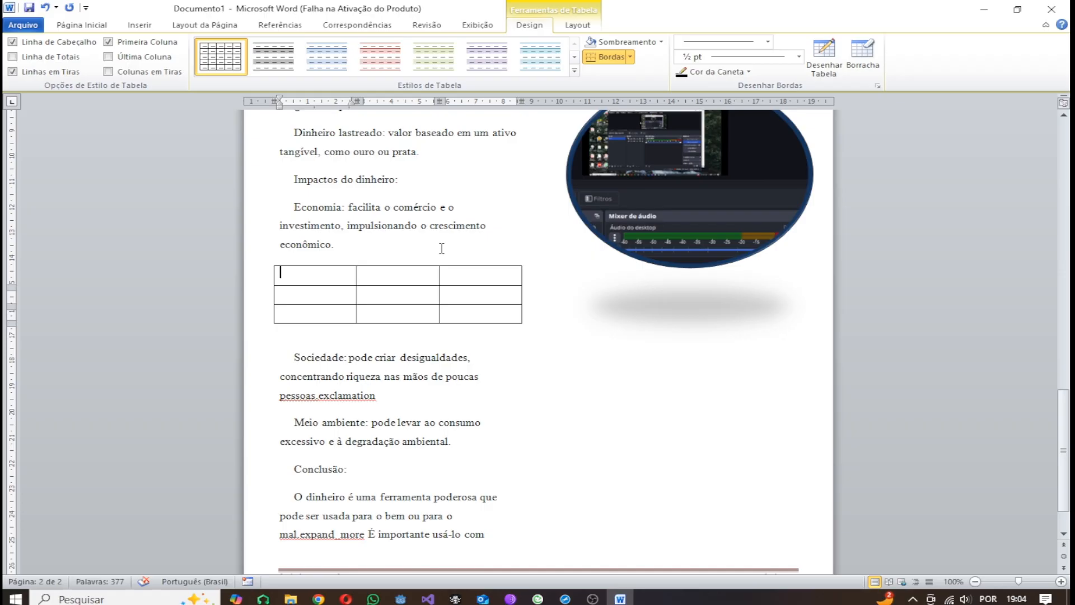
type("BTC")
key("Tab")
type("ETH")
left_click(446, 272)
type("LI")
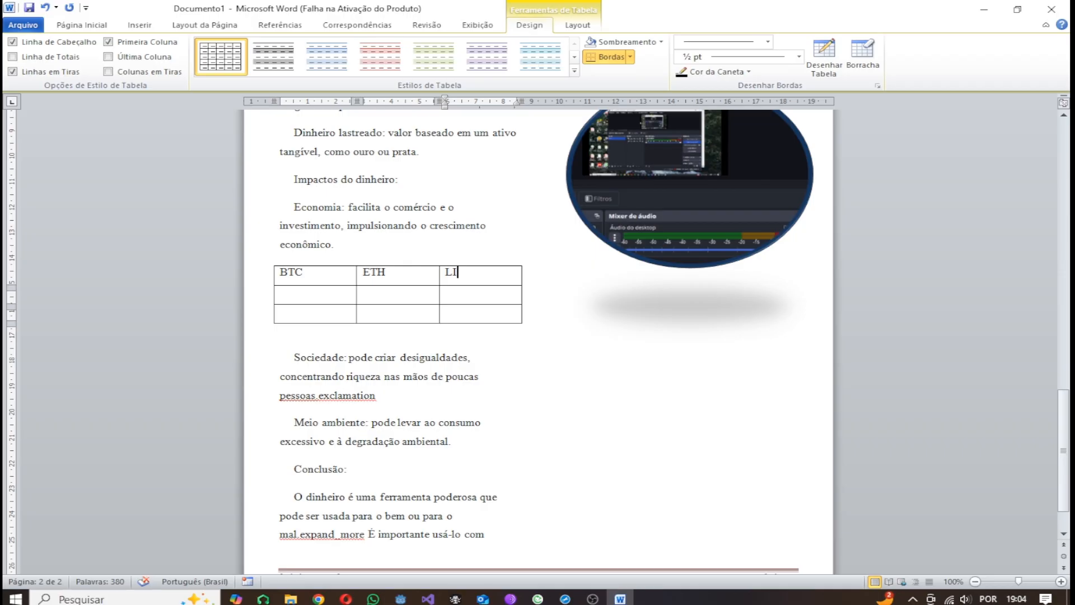
type("T")
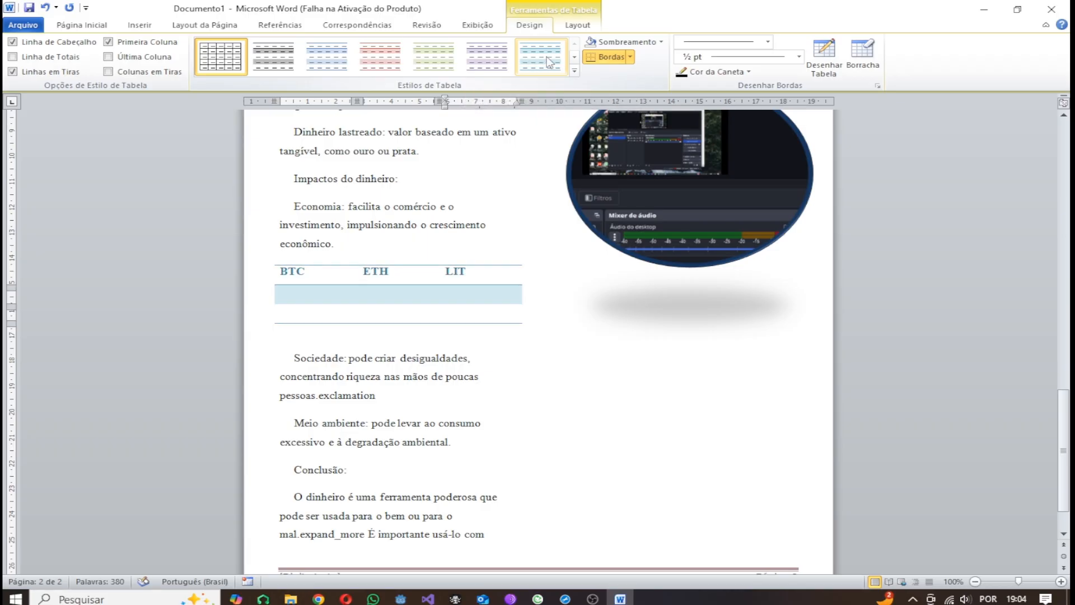
Apply the black bordered table style with grey banded rows and a thick line under the header row.
left_click(574, 57)
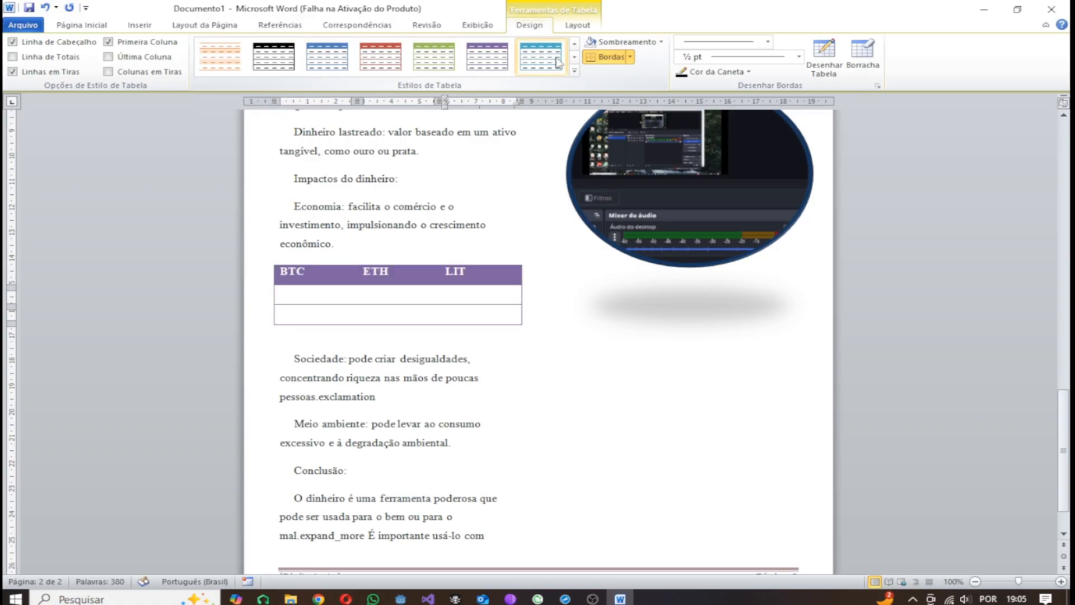
left_click(573, 58)
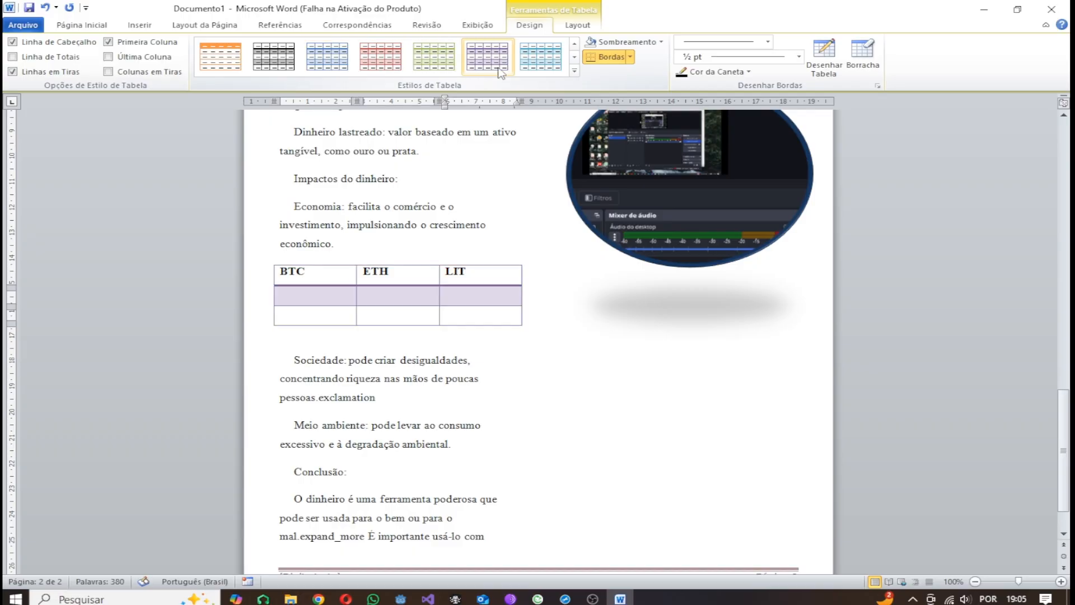
left_click(282, 67)
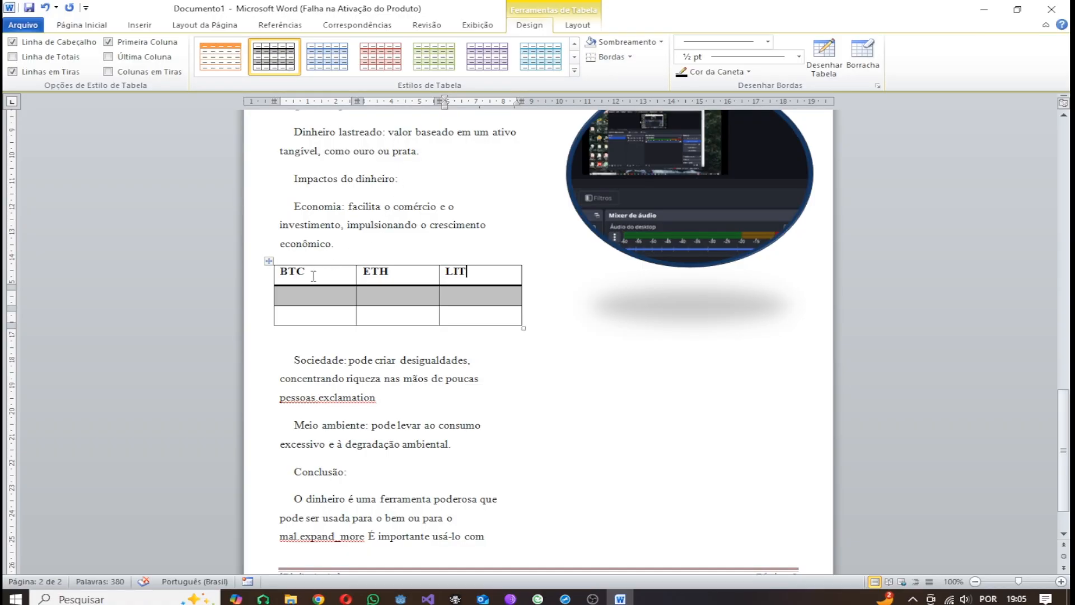
Select all the table's cells, try the centred vertical alignments, and align the text to the top centre of each cell.
left_click_drag(282, 275, 486, 316)
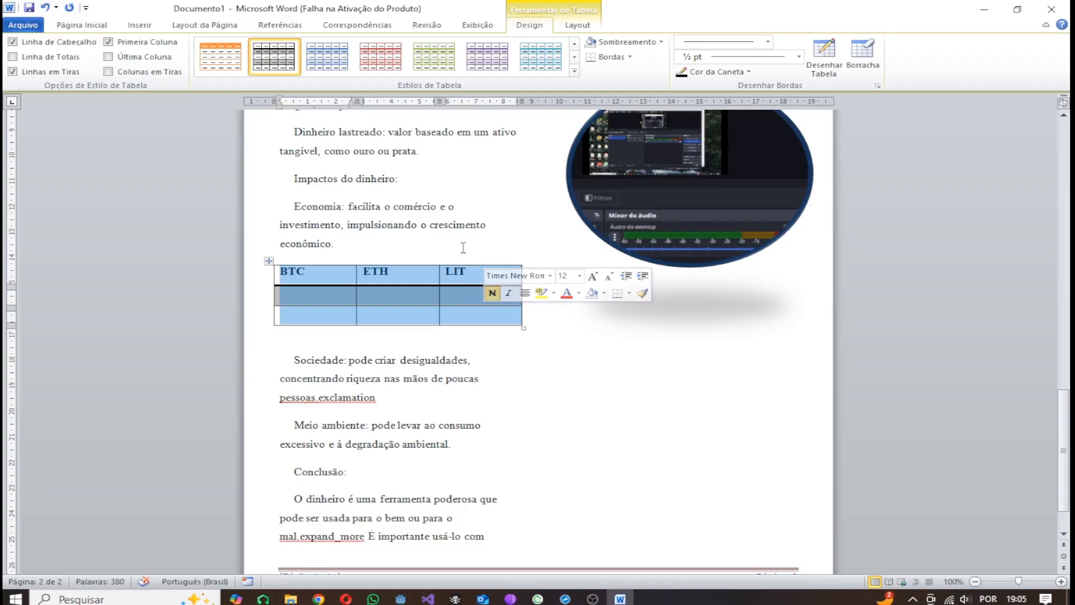
left_click(579, 26)
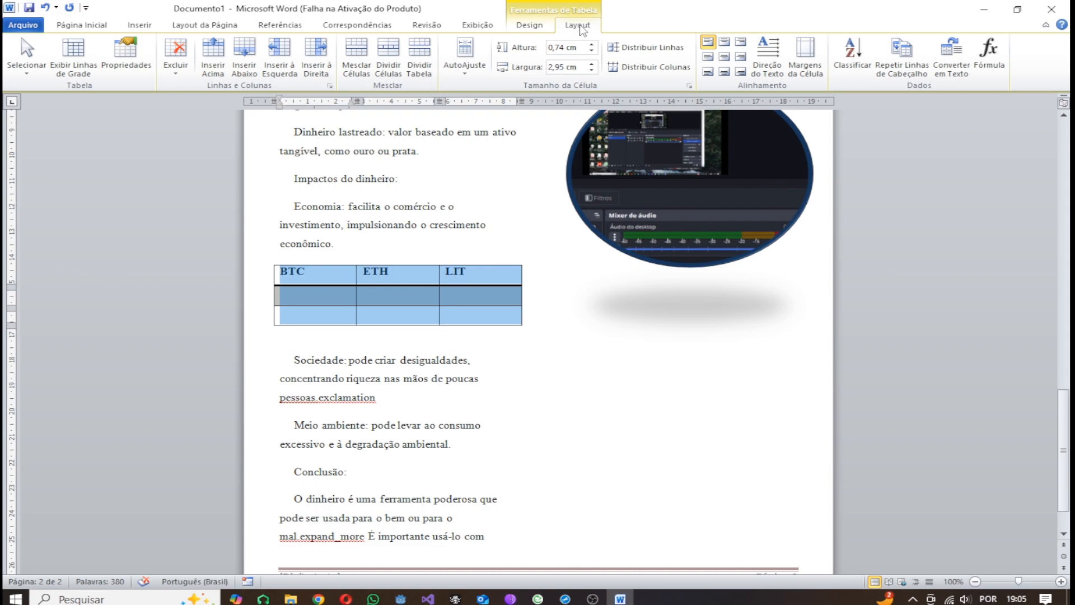
left_click(724, 42)
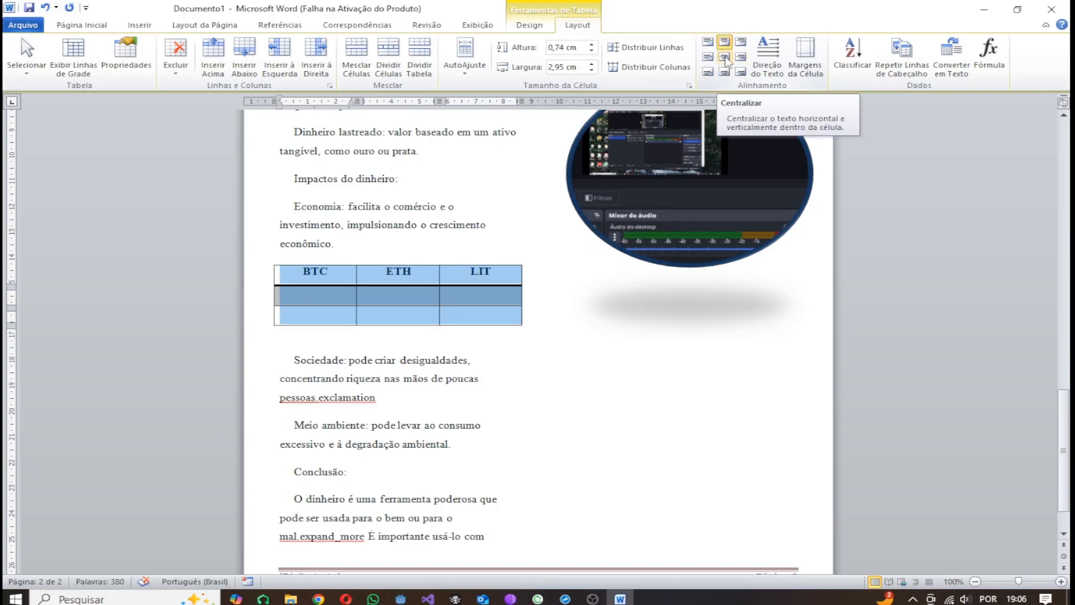
left_click(724, 58)
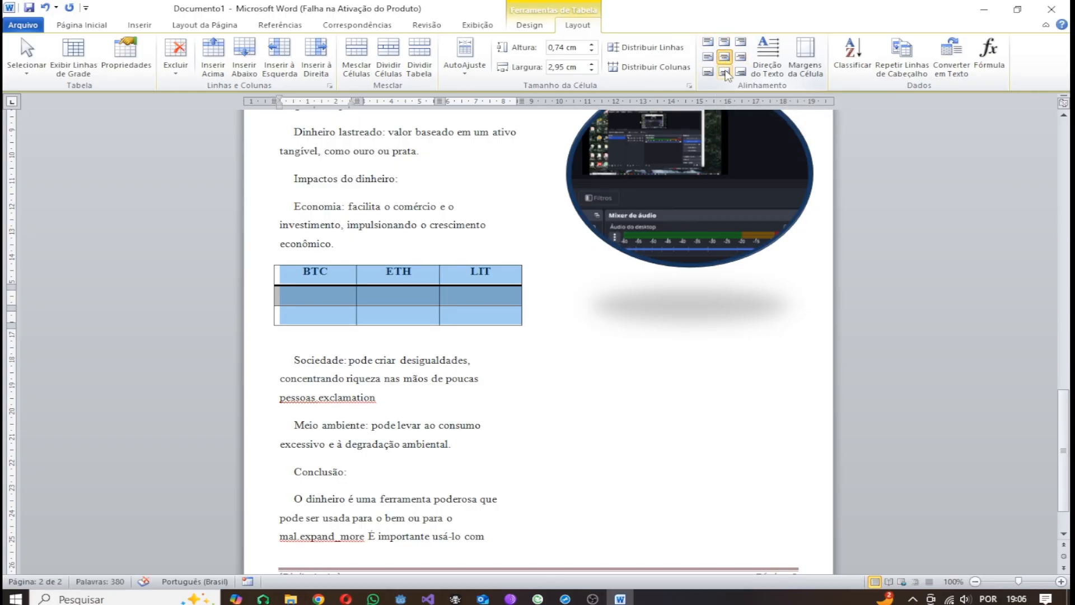
left_click(725, 72)
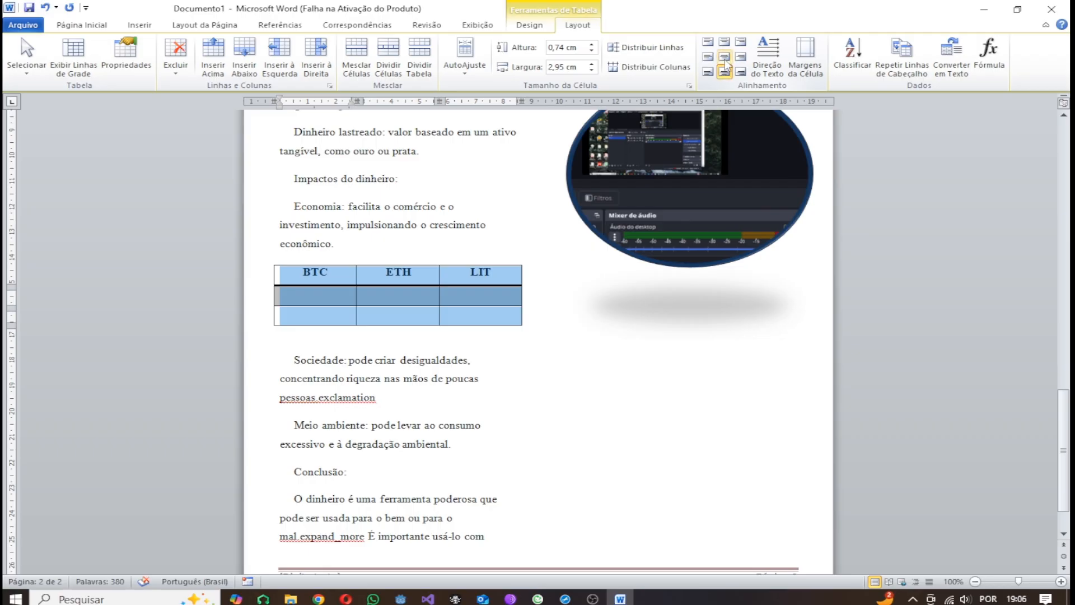
left_click(725, 60)
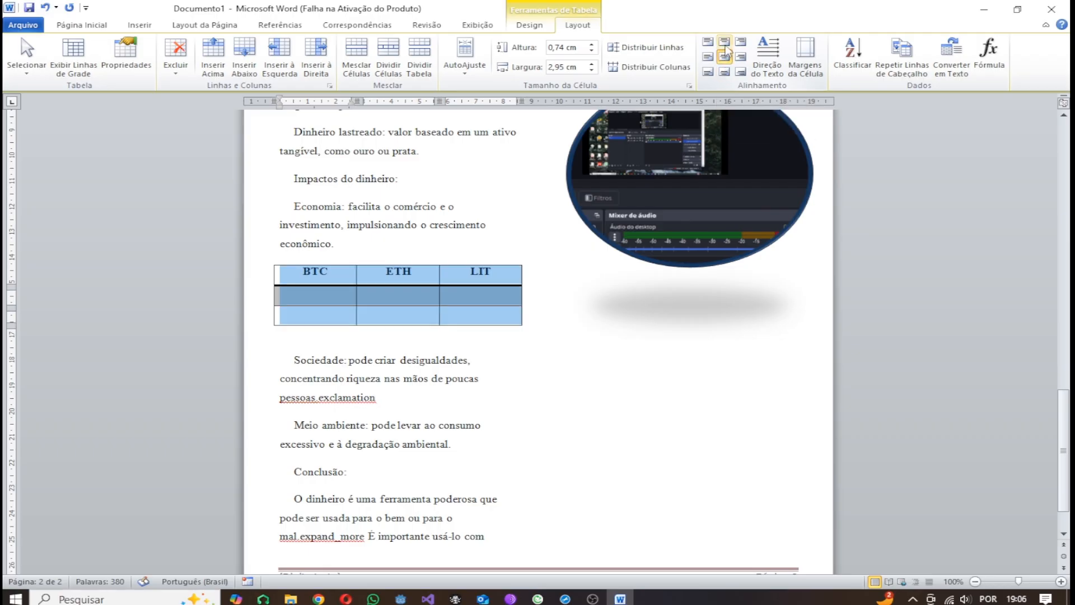
left_click(725, 44)
Try splitting the selected cells into four columns and three rows, merging them before the split, and undo it.
left_click(392, 63)
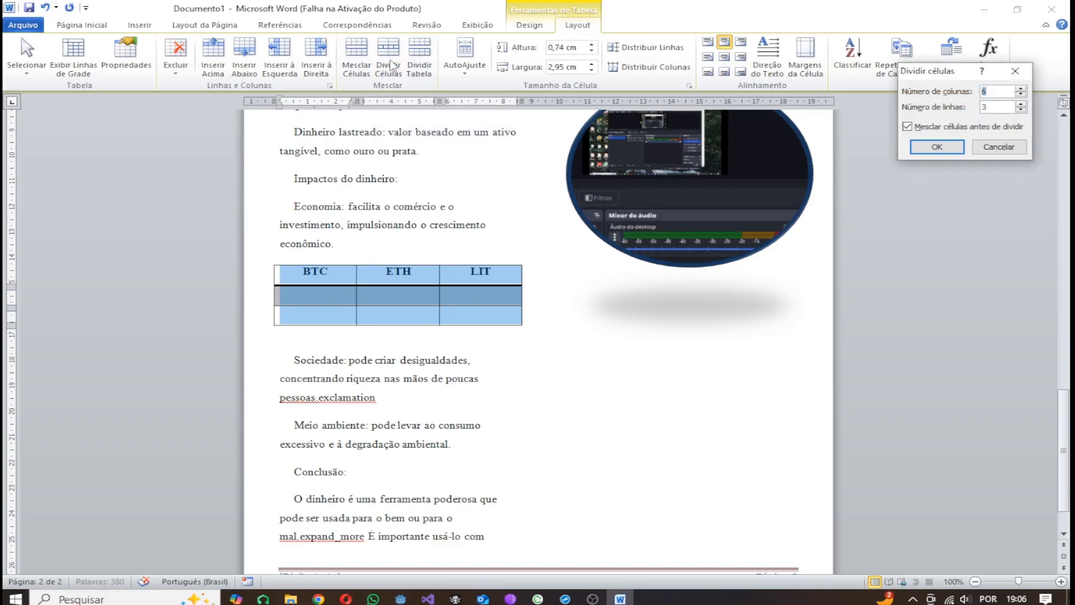
left_click(1021, 94)
left_click(950, 147)
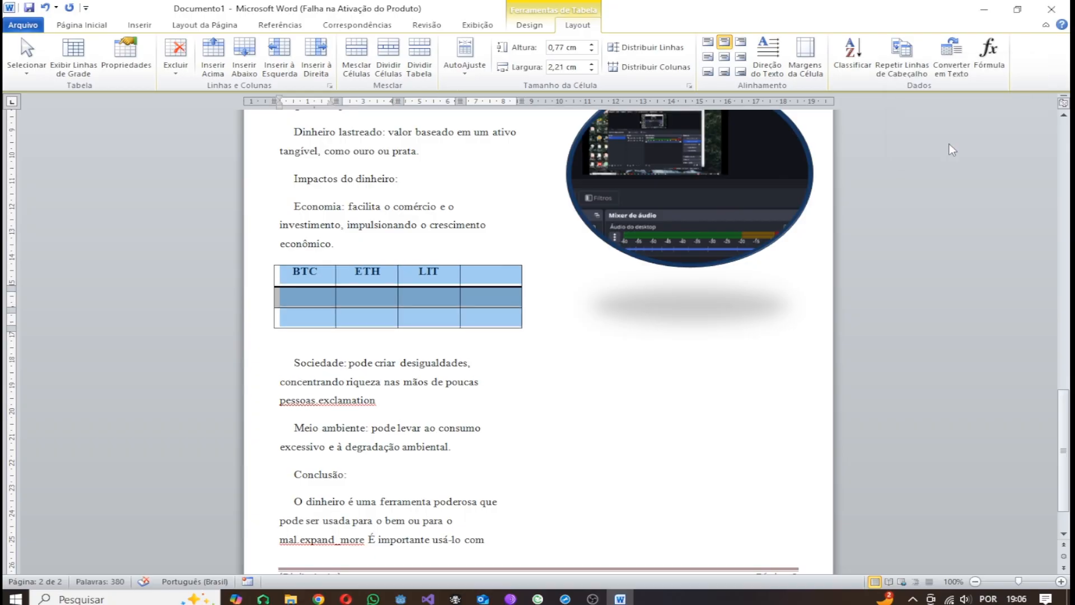
key("ctrl+z")
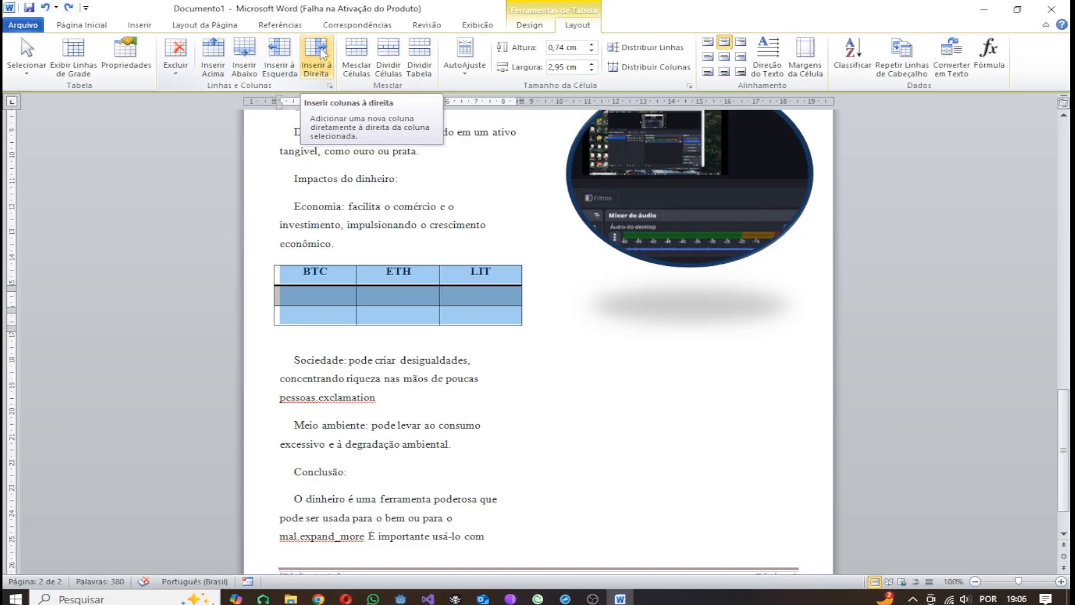
Try inserting columns and rows on every side of the selected table cells, undoing each insertion.
left_click(319, 58)
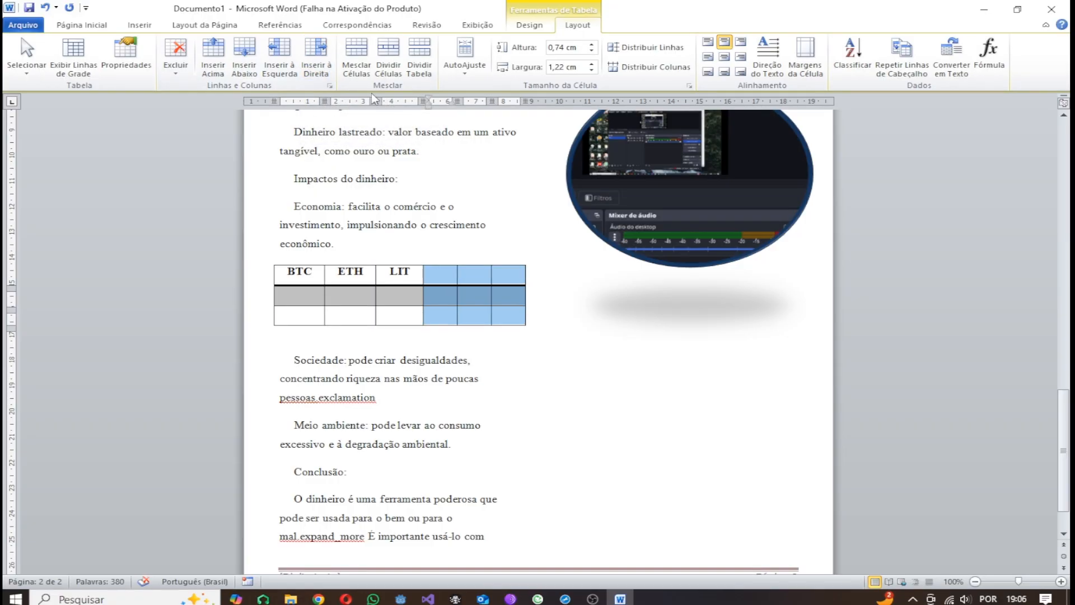
key("ctrl+z")
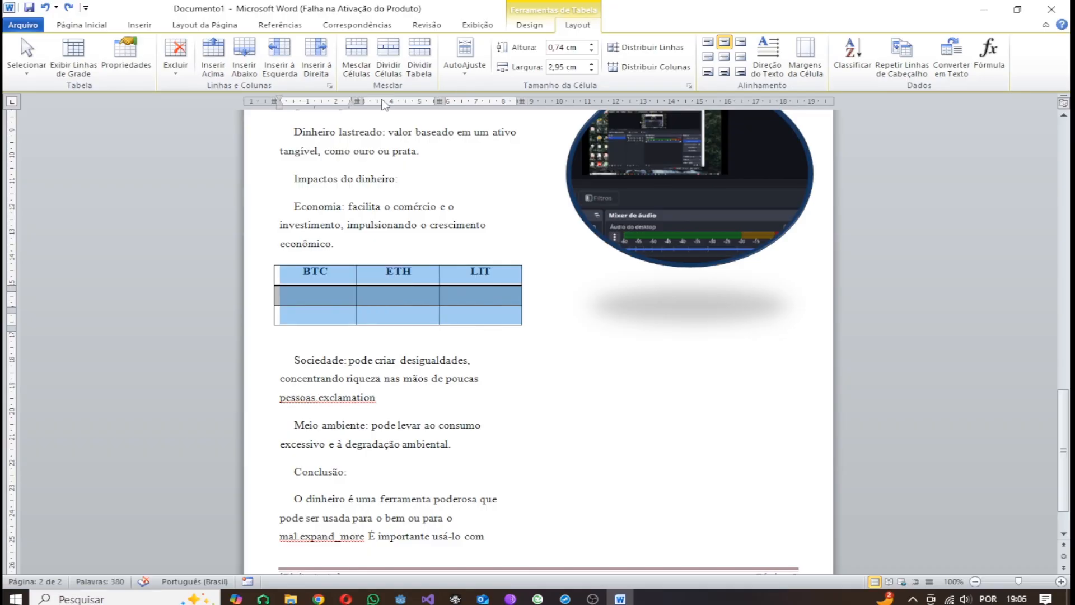
left_click(214, 70)
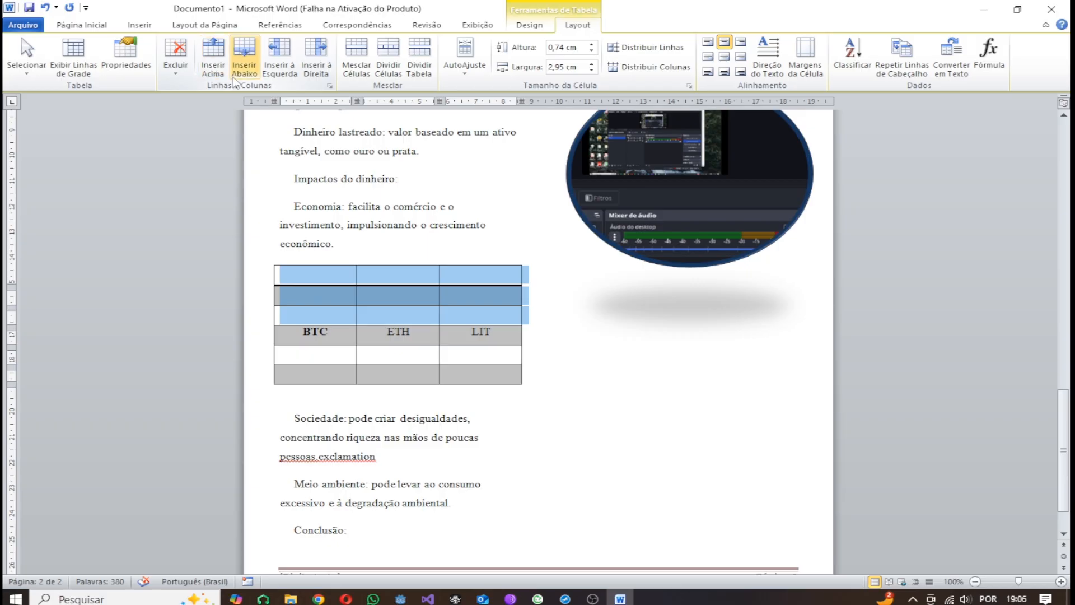
key("ctrl+z")
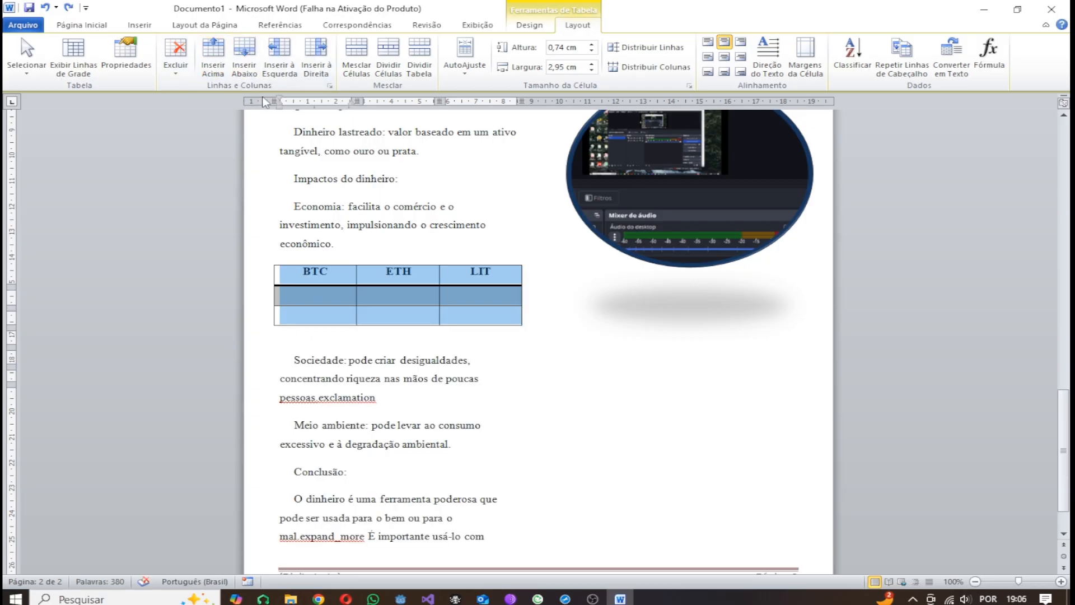
left_click(251, 63)
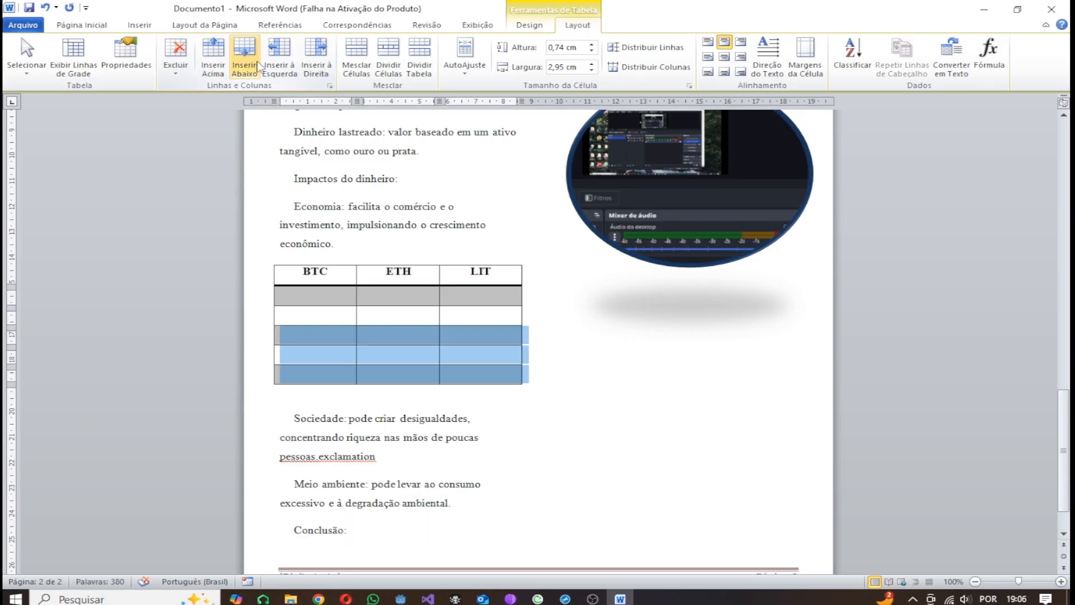
key("ctrl+z")
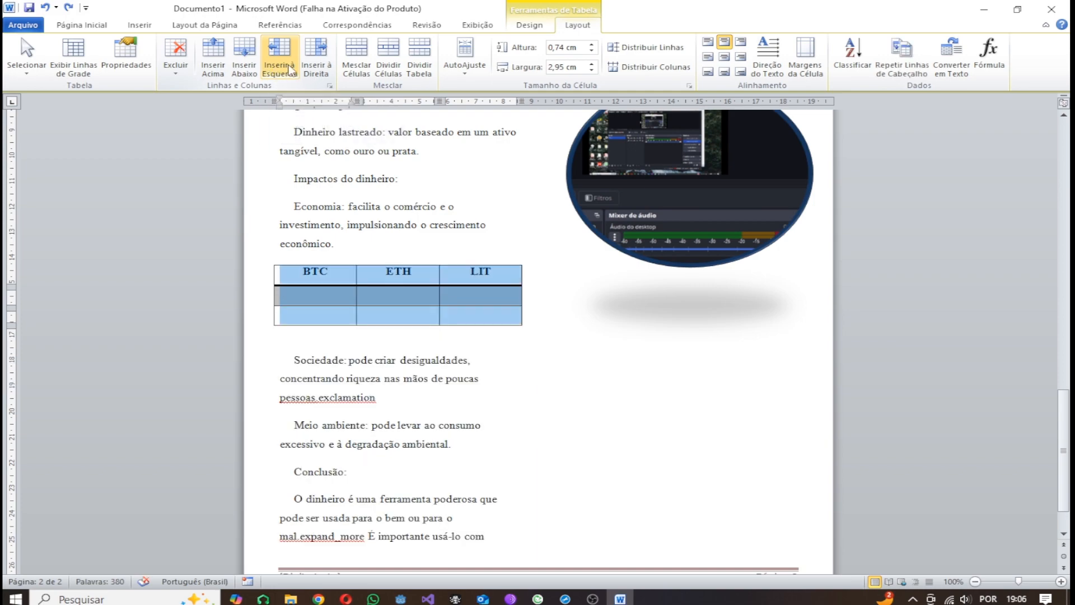
left_click(290, 71)
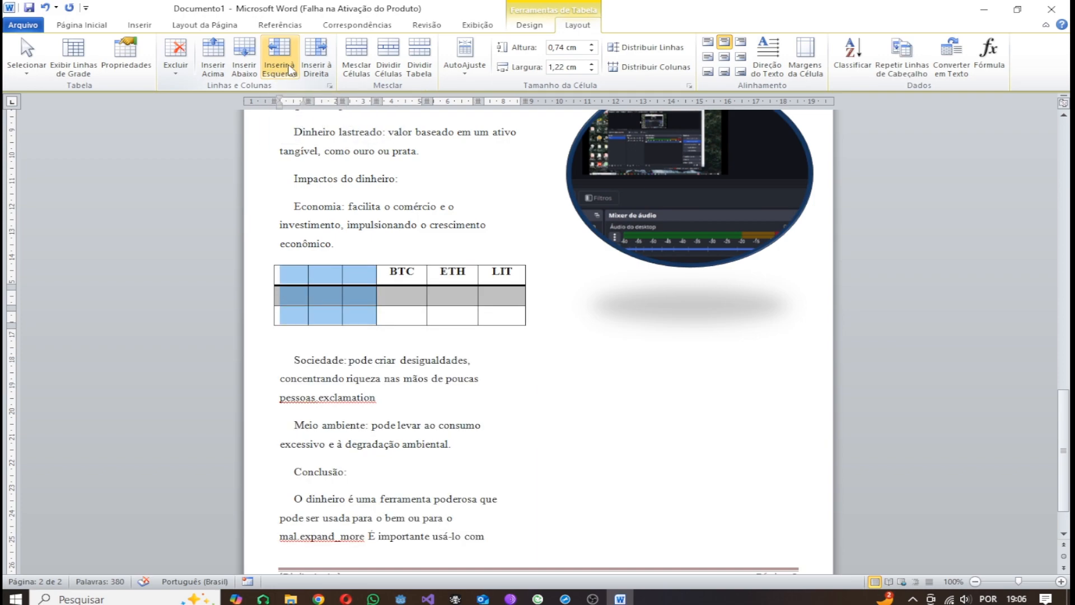
key("ctrl+z")
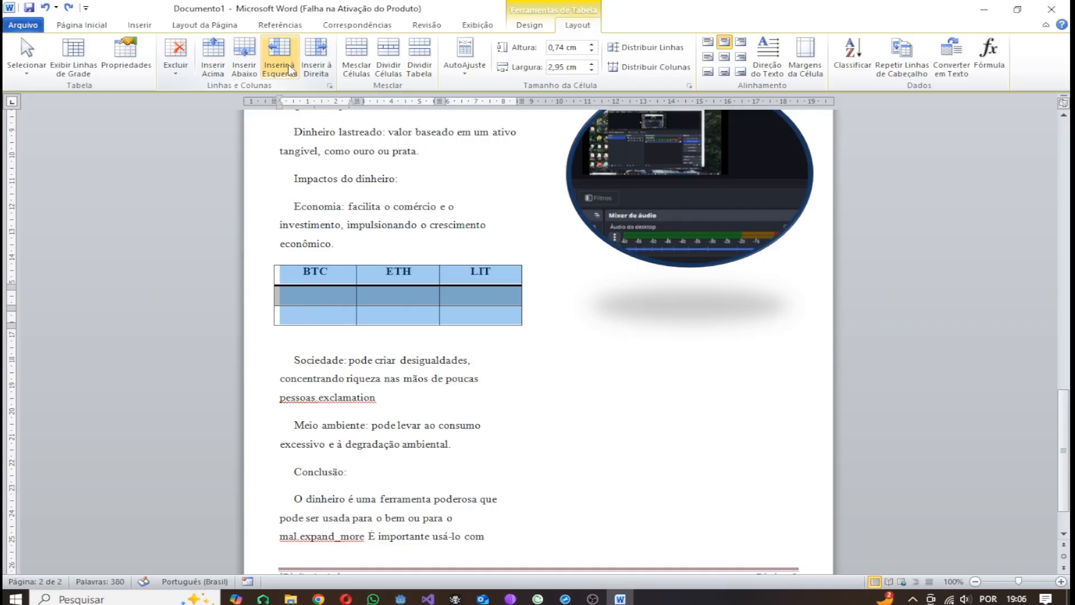
Try merging all the selected table cells into one cell and undo the merge.
left_click(359, 60)
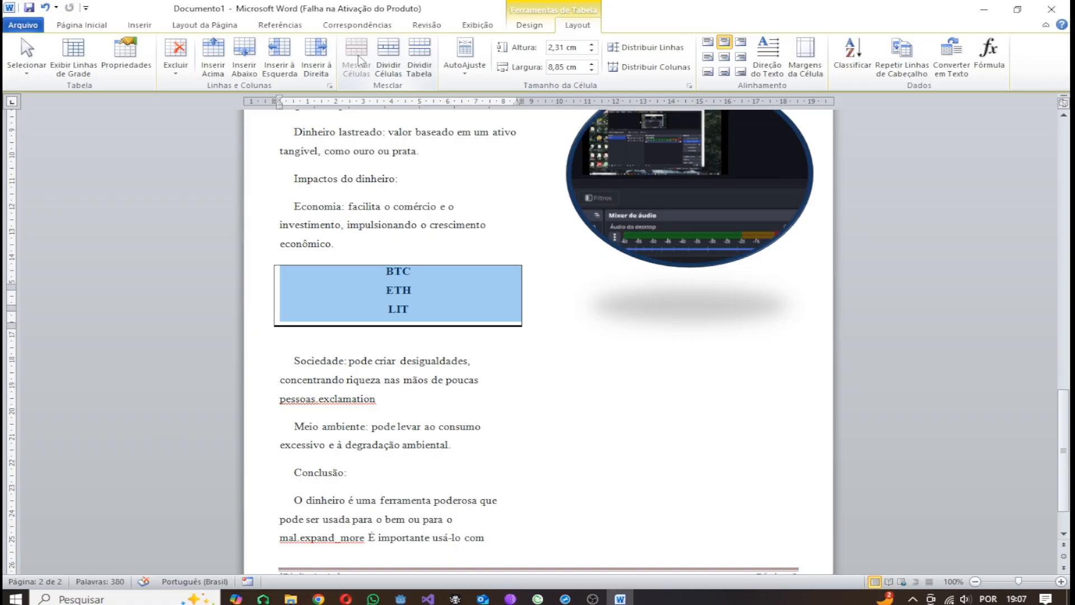
key("ctrl+z")
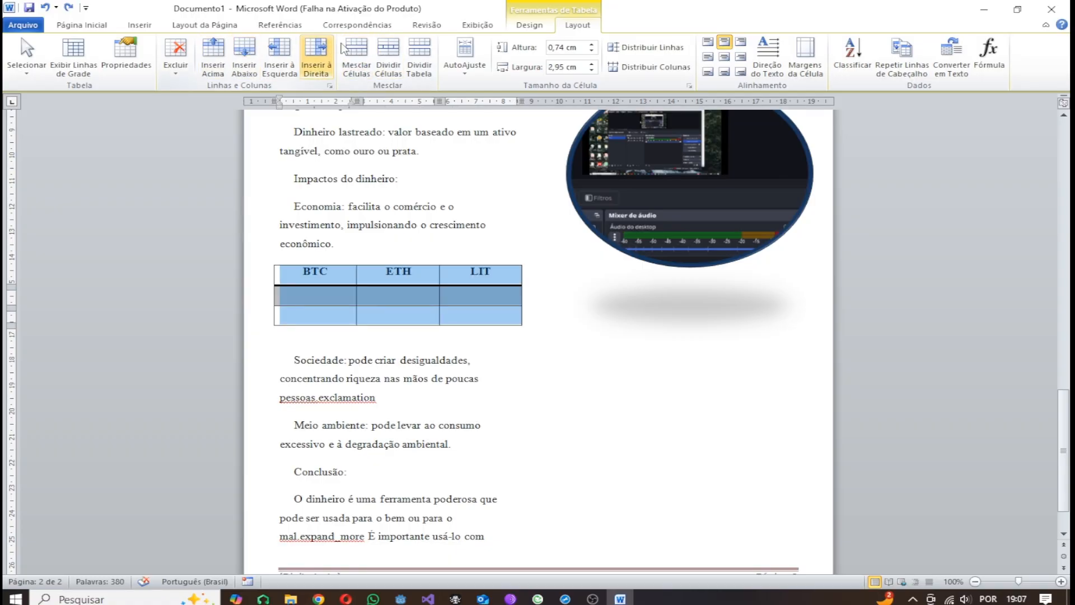
Try the table's AutoFit options for contents, window and fixed column width, undoing each one.
left_click(464, 65)
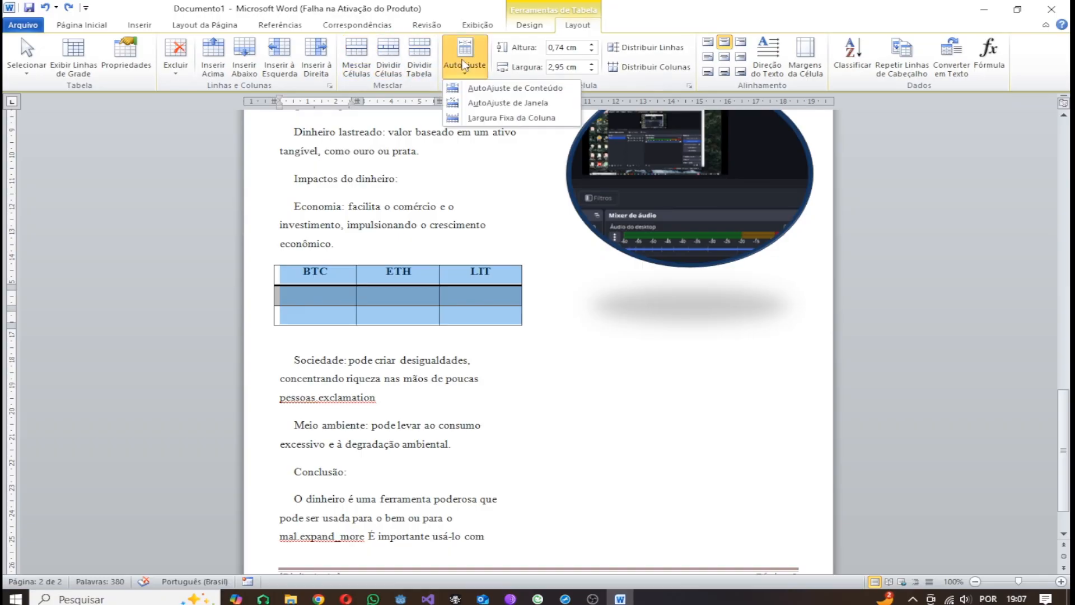
left_click(485, 88)
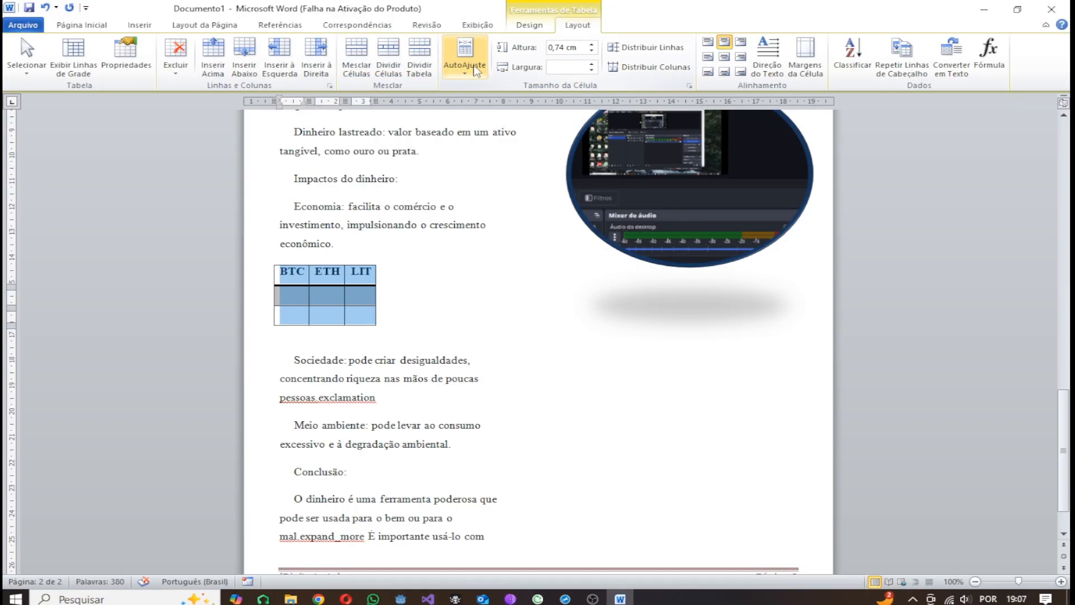
key("ctrl+z")
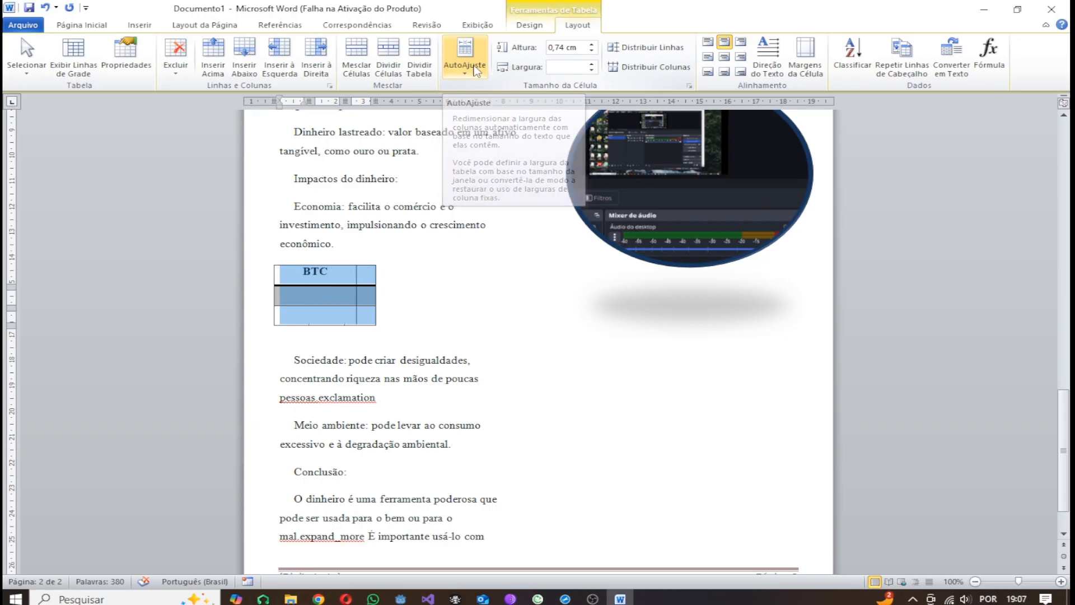
left_click(476, 71)
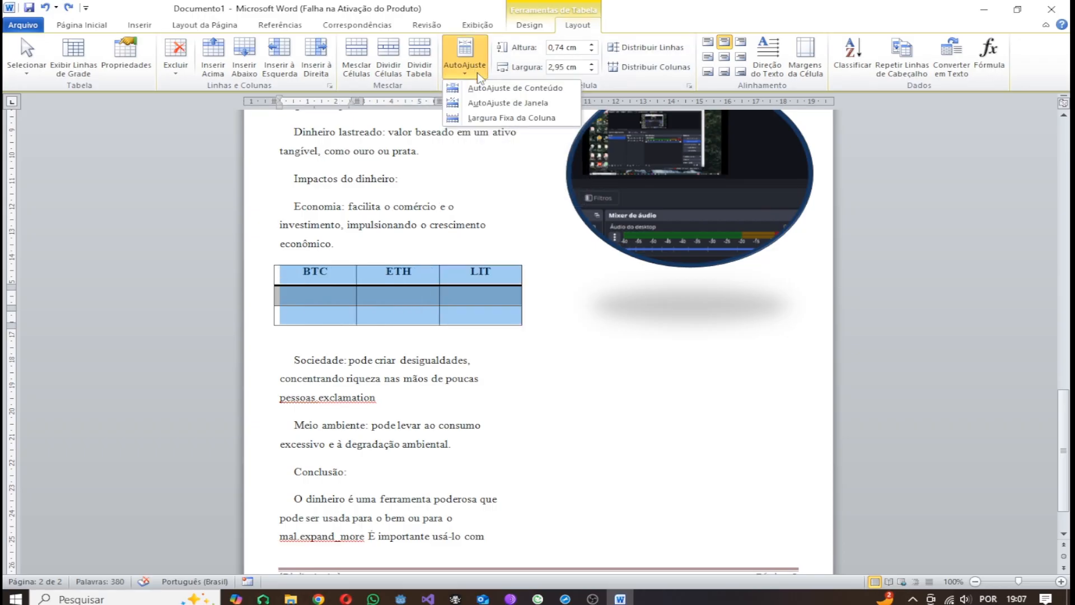
left_click(495, 103)
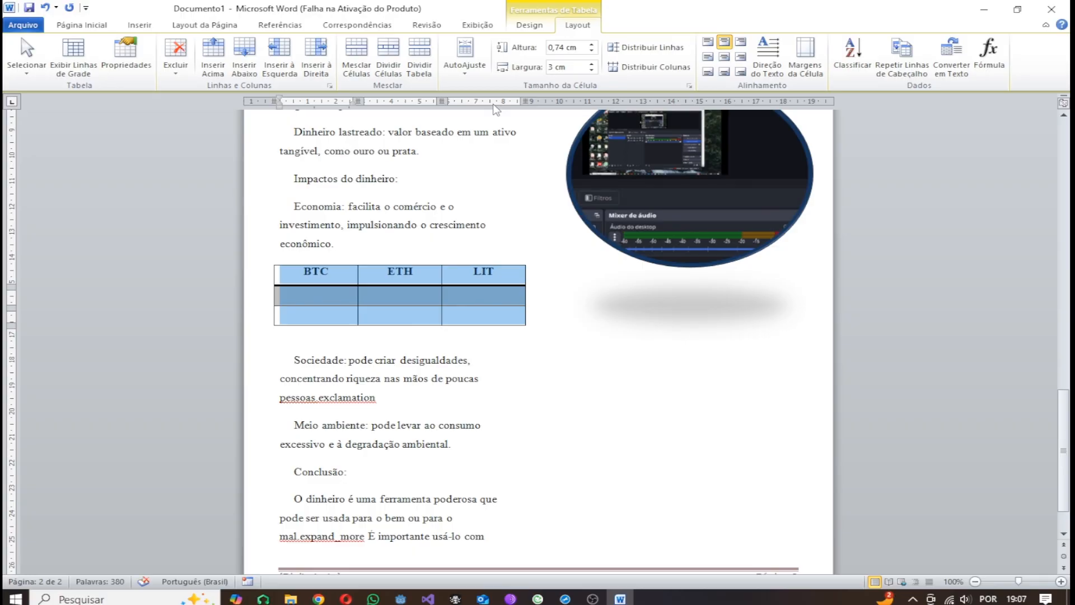
key("ctrl+z")
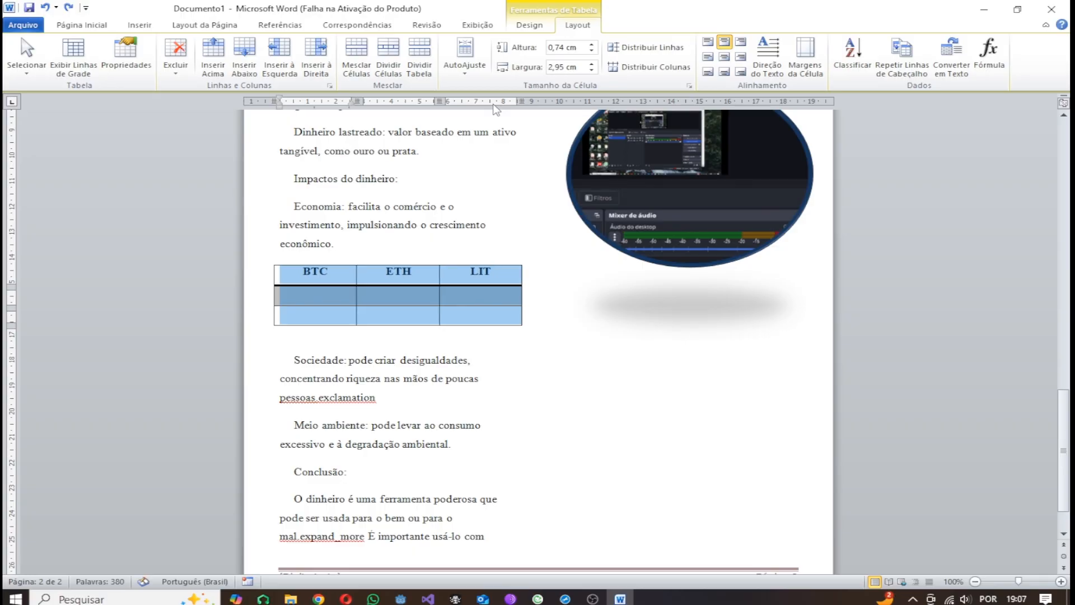
left_click(469, 66)
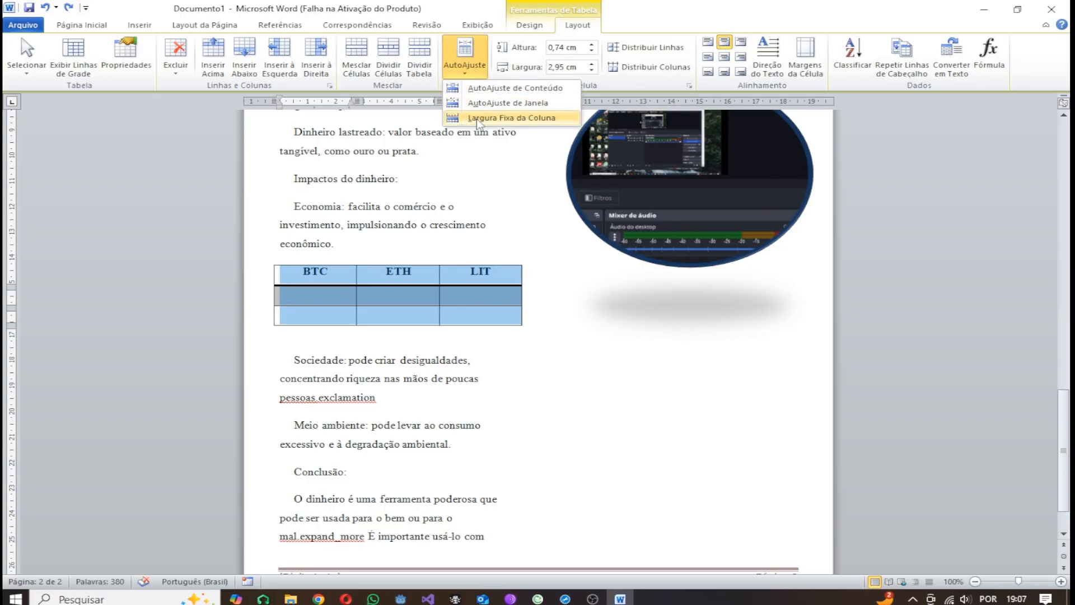
left_click(476, 119)
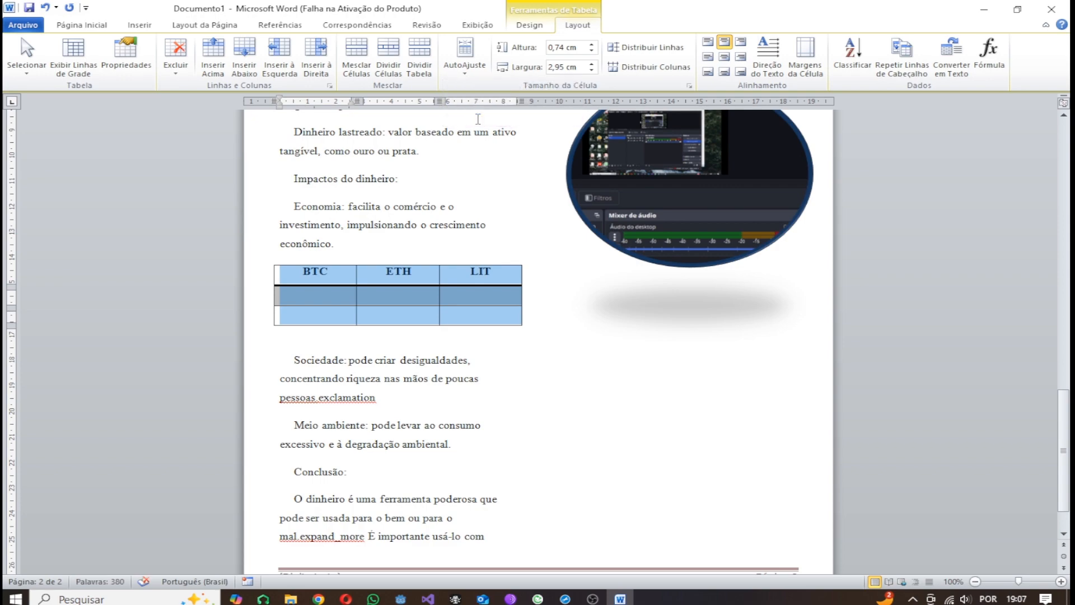
key("ctrl+z")
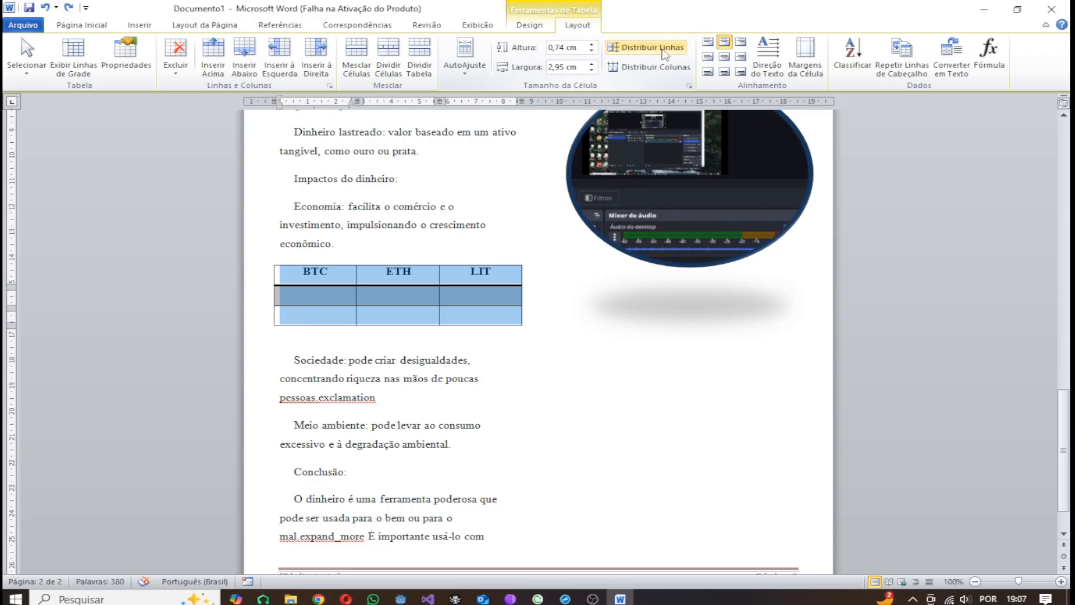
Distribute the height of the selected table rows evenly.
left_click(644, 52)
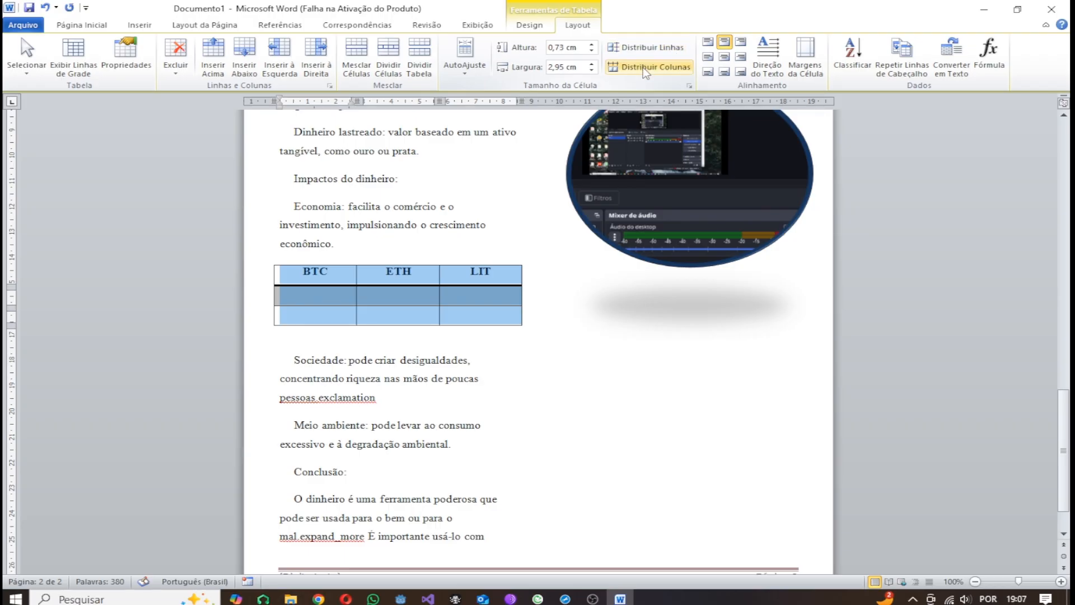
Undo the last cell distribution and enter 48 and 32 in the two cells under the BTC heading.
key("ctrl+z")
left_click(546, 28)
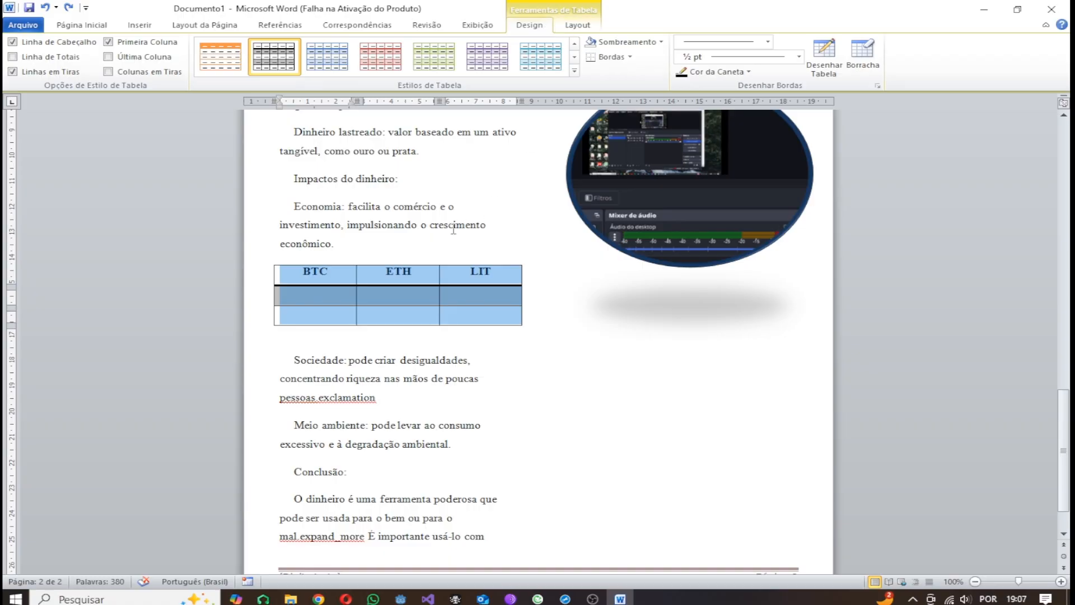
left_click(323, 298)
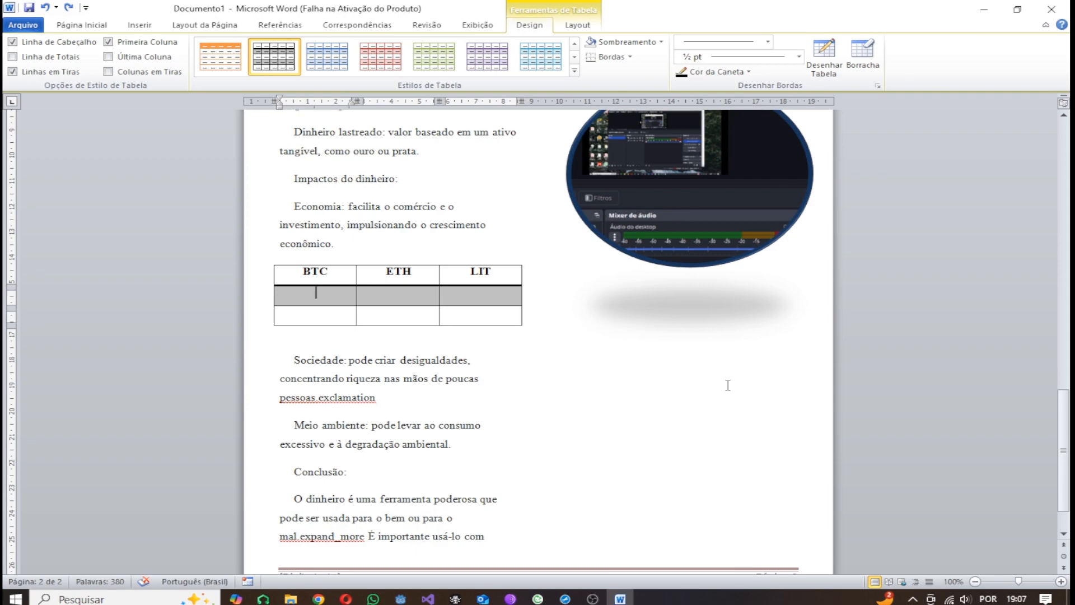
type("48")
key("Down")
type("32")
Enter 42 and 35 in the two cells under the ETH heading.
left_click(398, 293)
type("42")
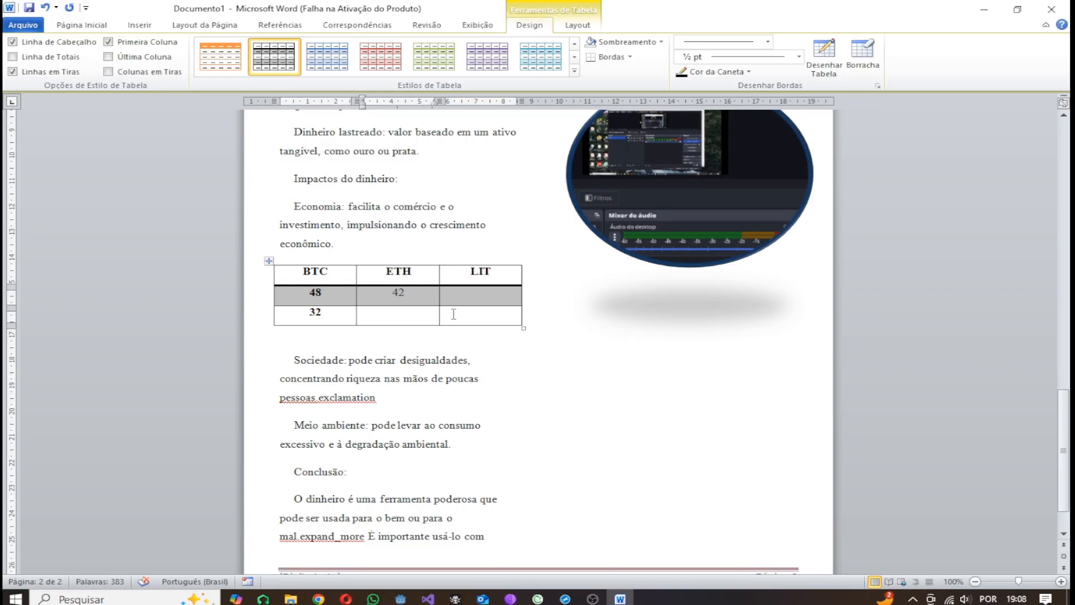
key("Down")
type("35")
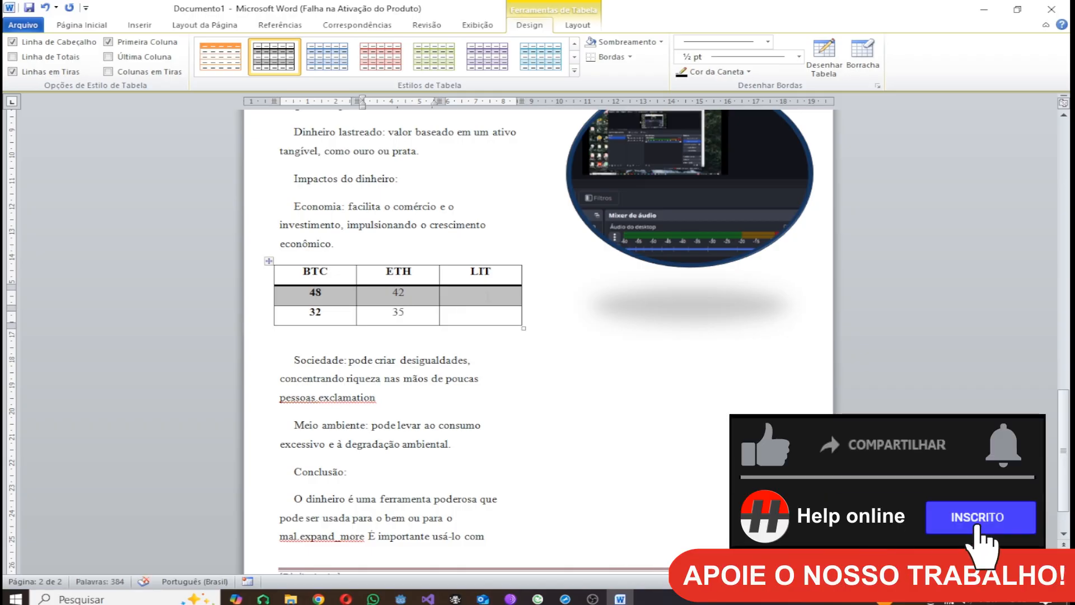
Enter 37 and 24 in the two cells under the LIT heading.
left_click(482, 294)
type("3")
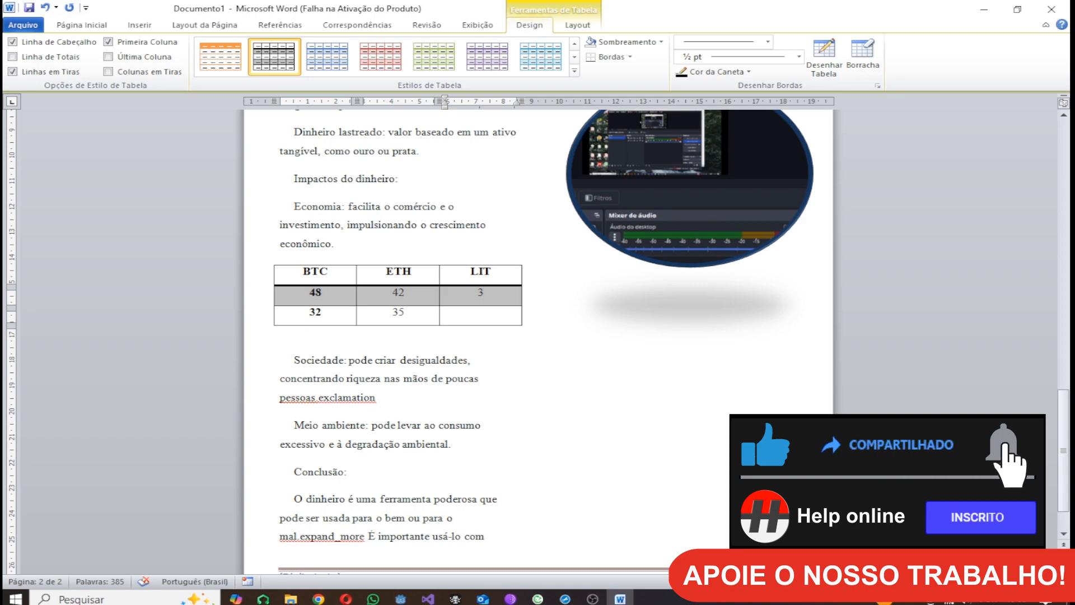
type("7")
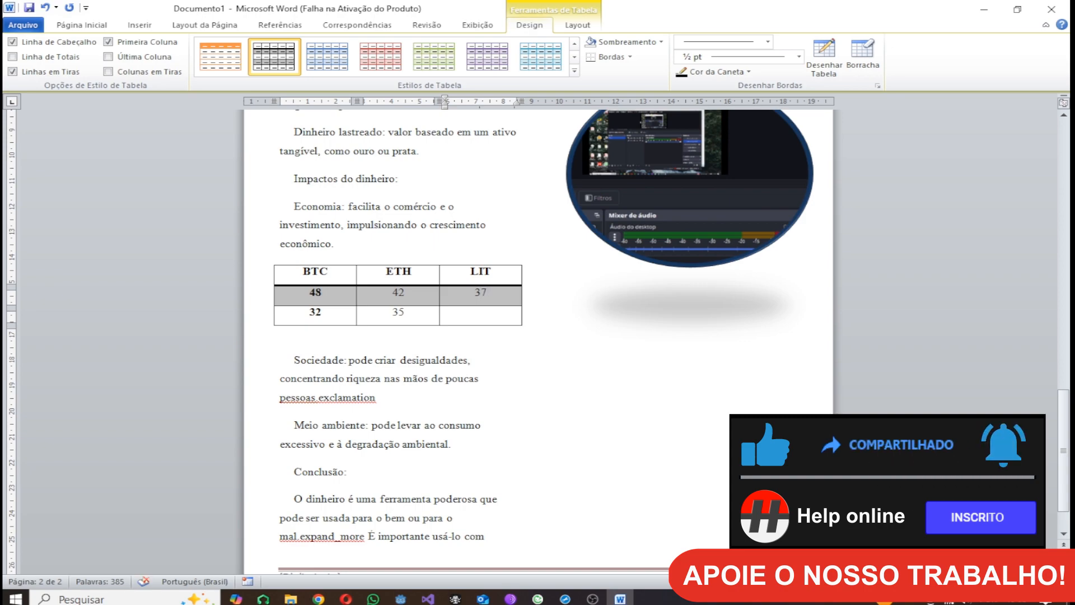
left_click(485, 312)
type("2")
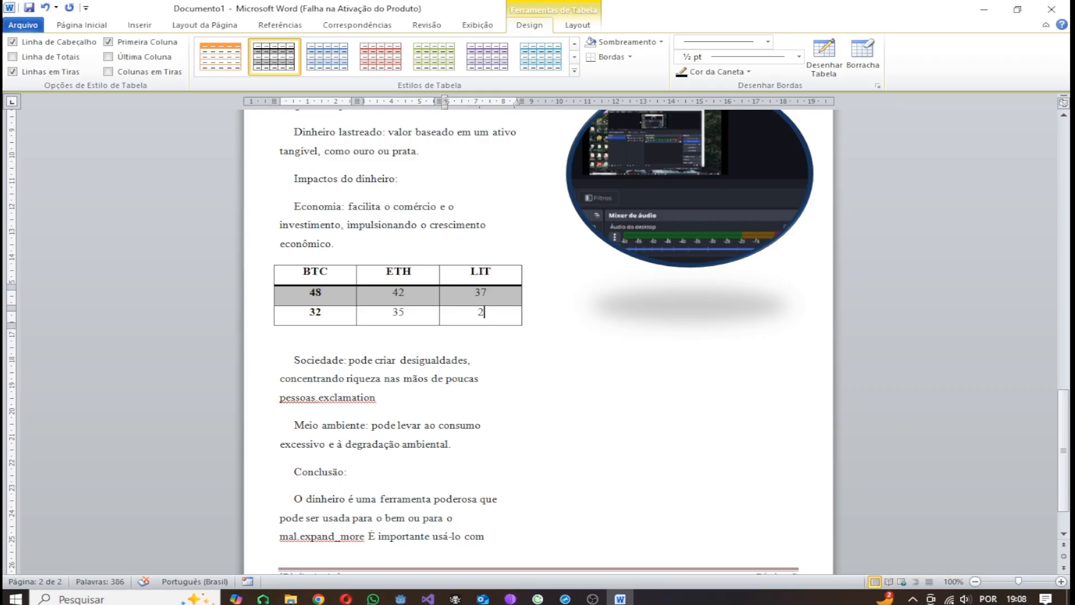
type("4")
Make the four numbers in the ETH and LIT columns bold.
left_click_drag(402, 289, 460, 309)
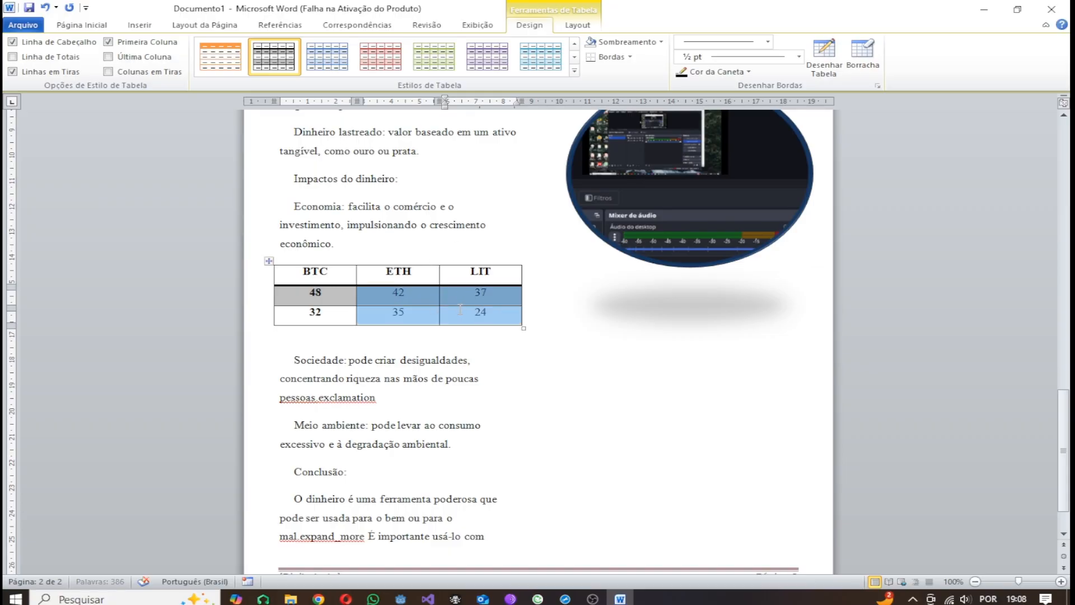
left_click(488, 290)
left_click(456, 358)
Place the insertion point at the start of the "Meio ambiente" paragraph below the table.
scroll(456, 361, "down", 1)
scroll(456, 361, "down", 1)
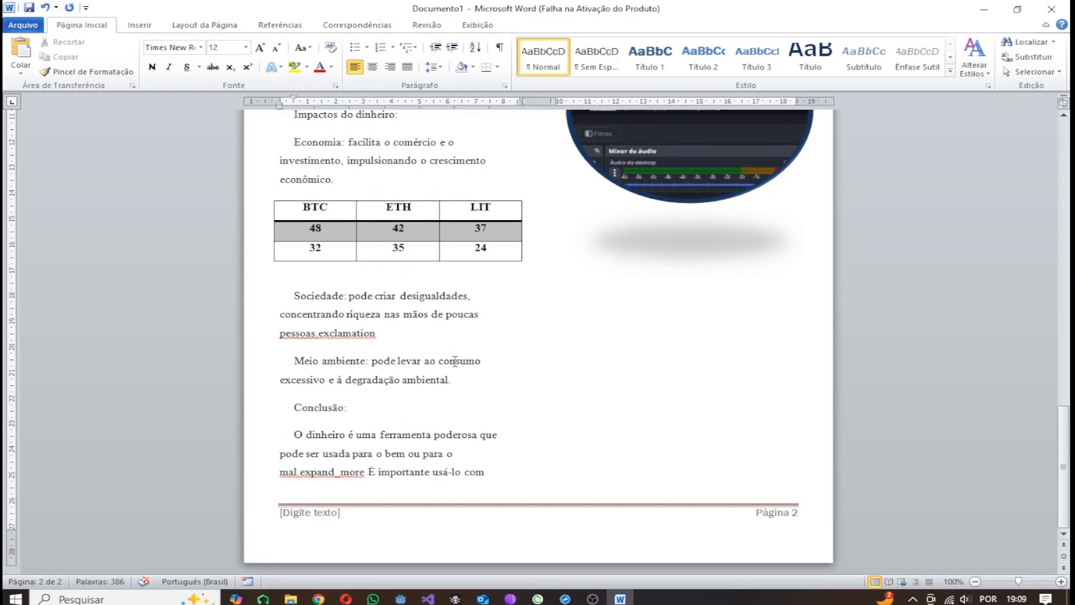
scroll(455, 361, "up", 3)
scroll(455, 360, "up", 7)
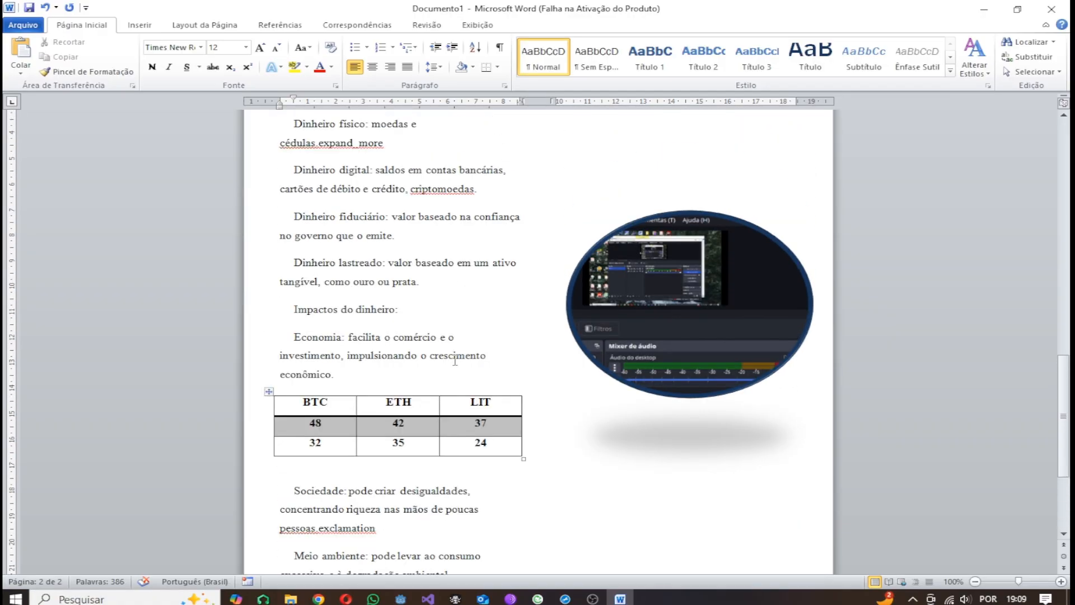
scroll(456, 359, "down", 5)
scroll(455, 360, "down", 5)
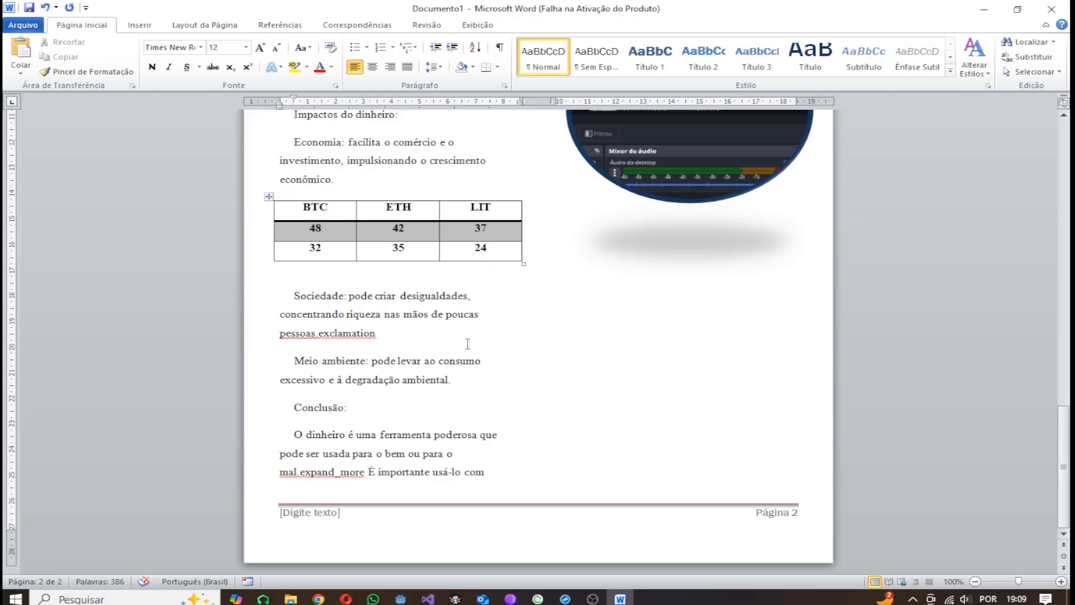
left_click(294, 361)
scroll(293, 336, "up", 1)
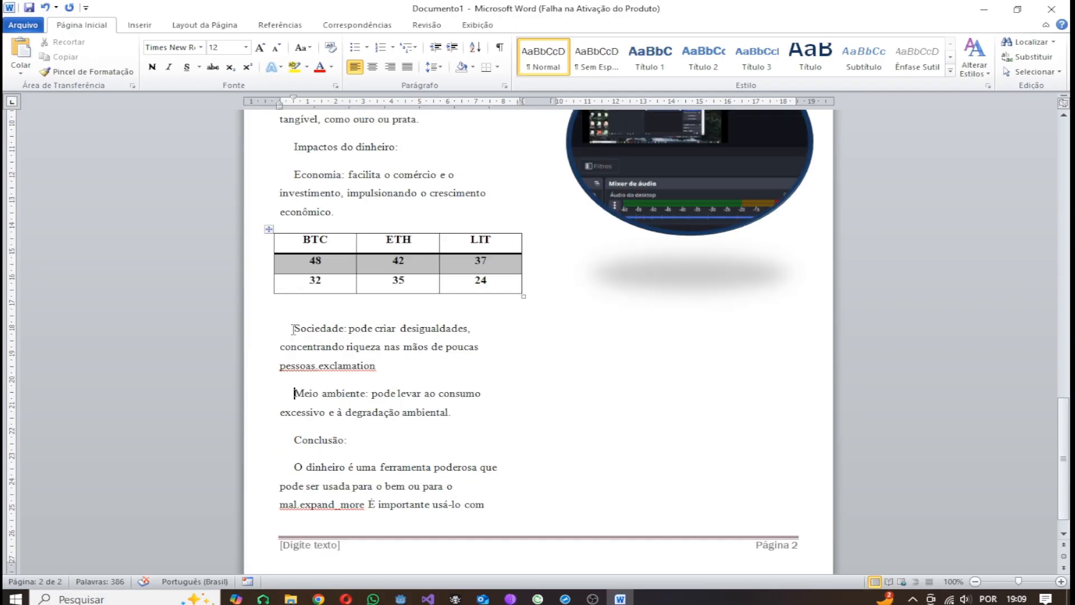
Examine the chart types offered for insertion, including line, pie, bar, area and stock charts.
left_click(144, 26)
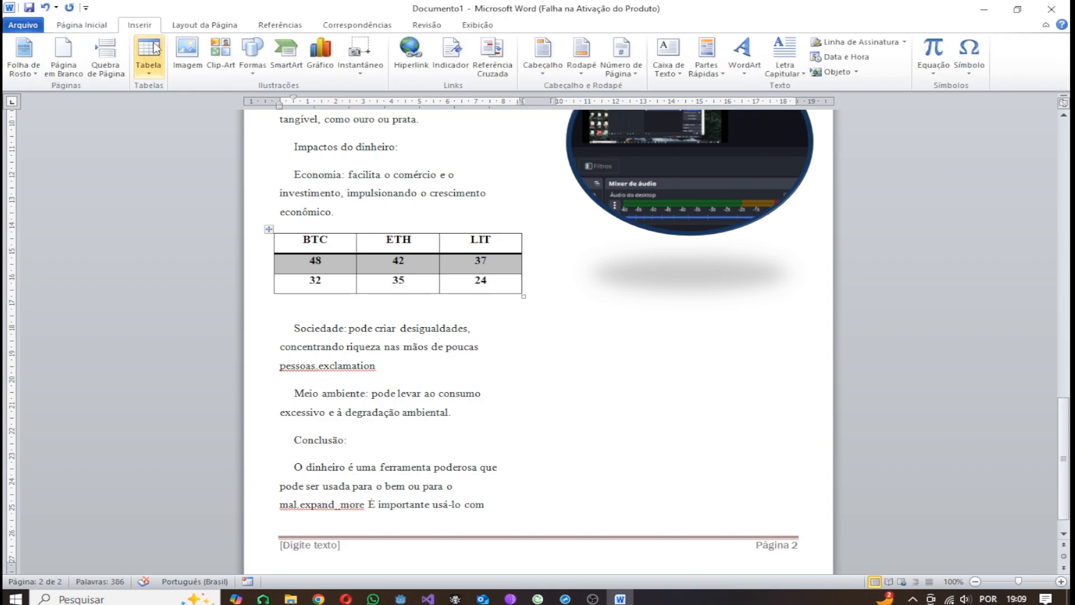
left_click(327, 69)
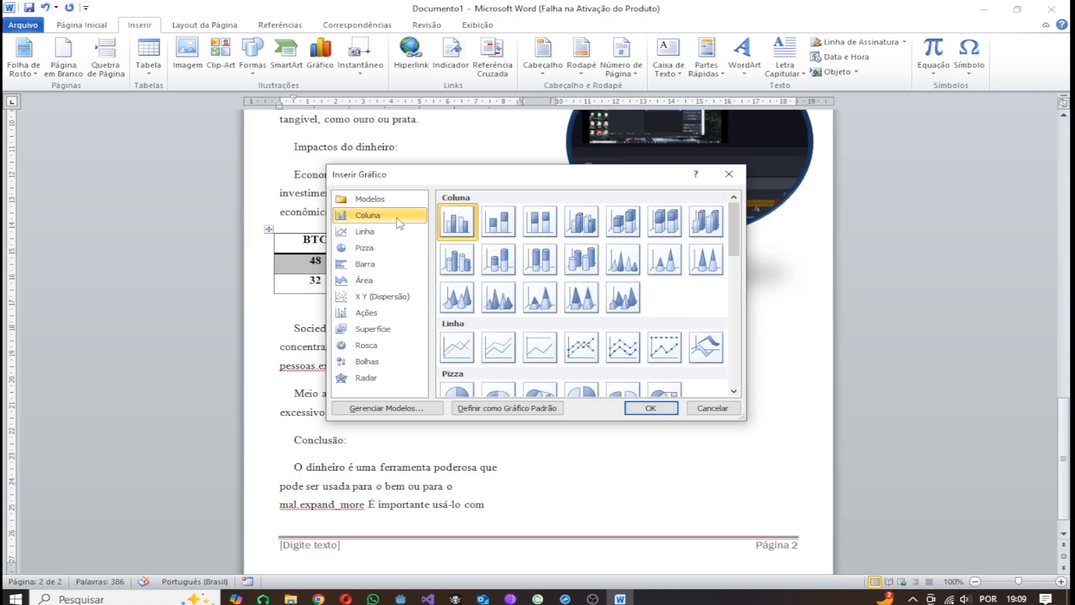
left_click(398, 235)
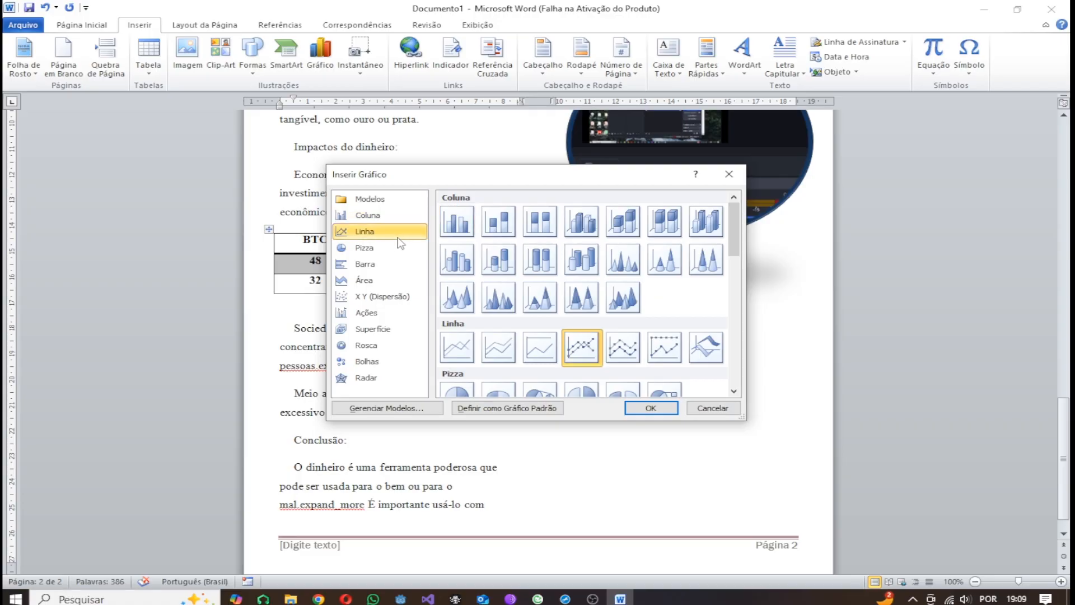
left_click(399, 250)
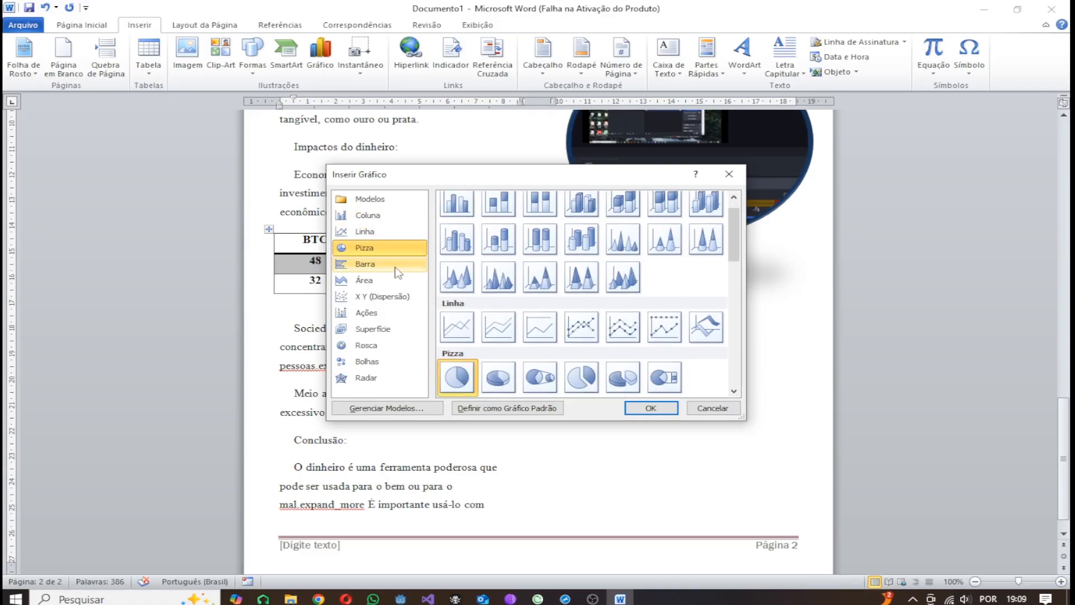
left_click(398, 269)
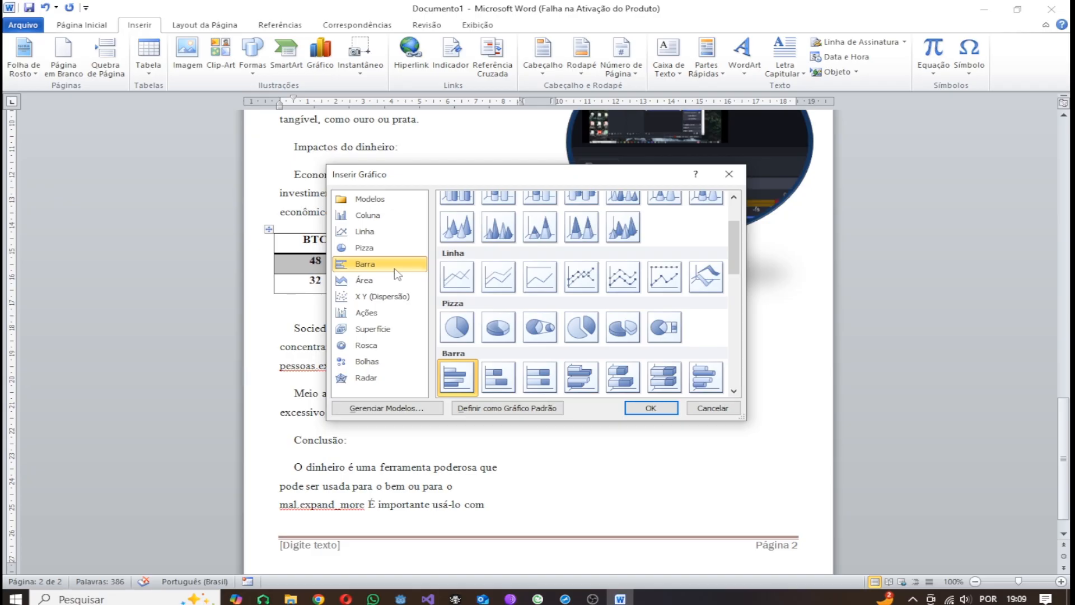
left_click(394, 281)
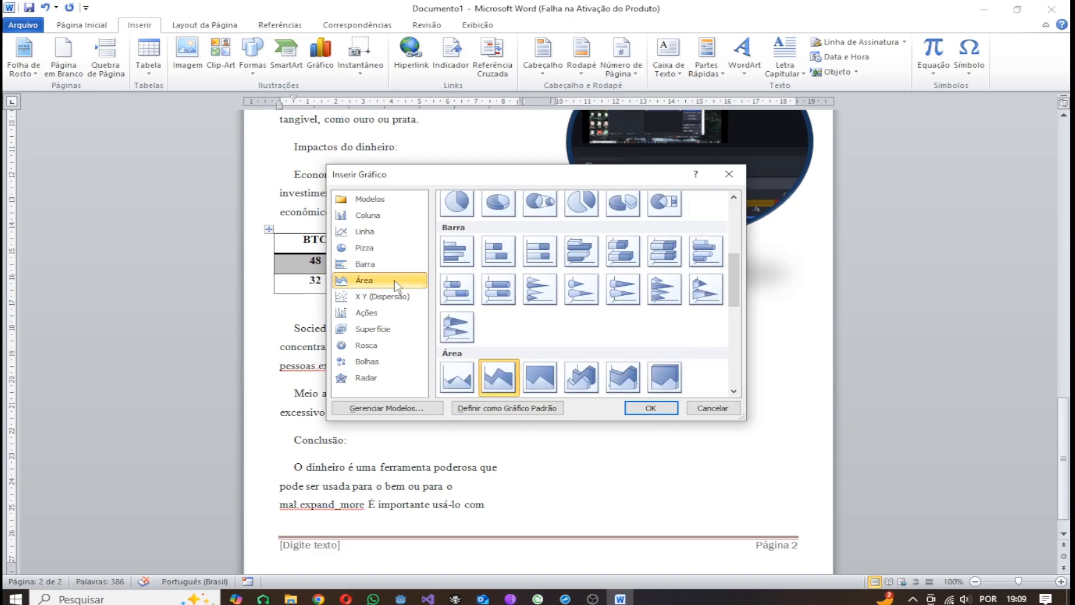
left_click(394, 317)
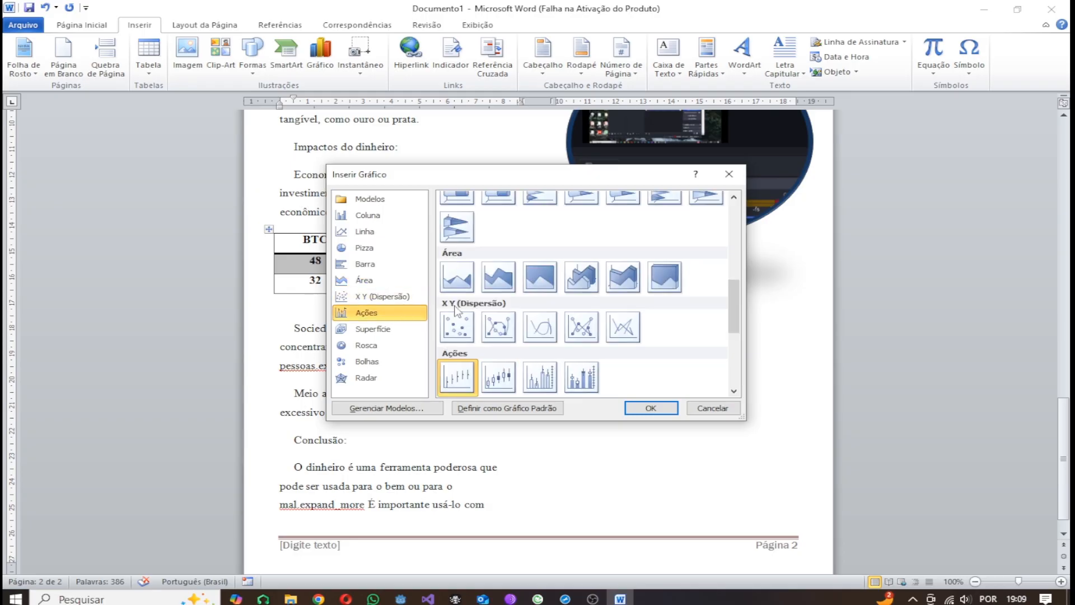
scroll(457, 310, "down", 4)
scroll(457, 309, "up", 10)
scroll(457, 310, "down", 6)
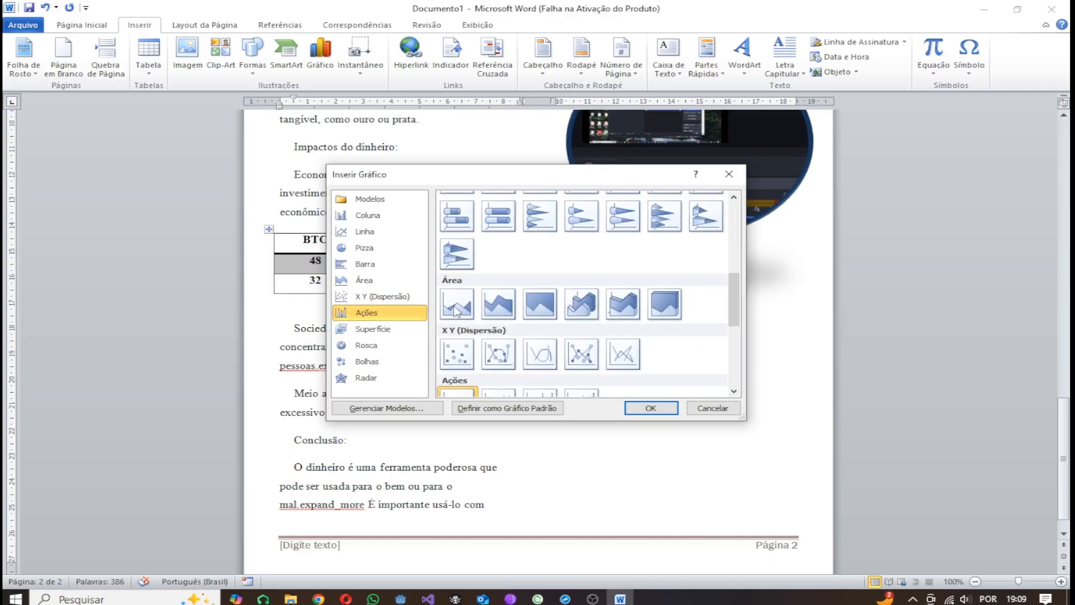
scroll(479, 313, "up", 6)
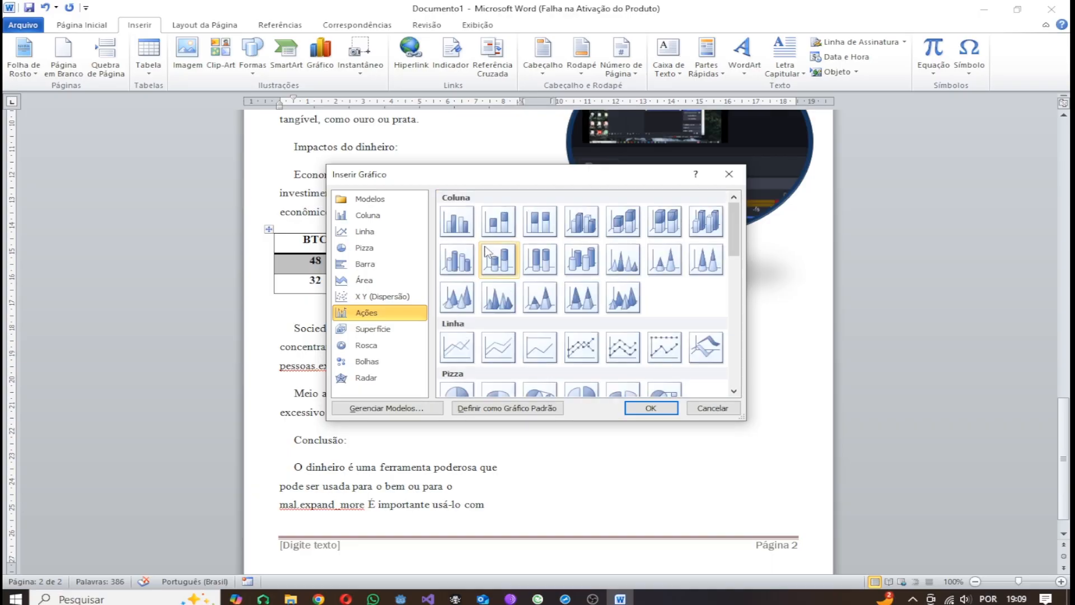
Insert a column chart of the first clustered type into the document.
left_click(460, 231)
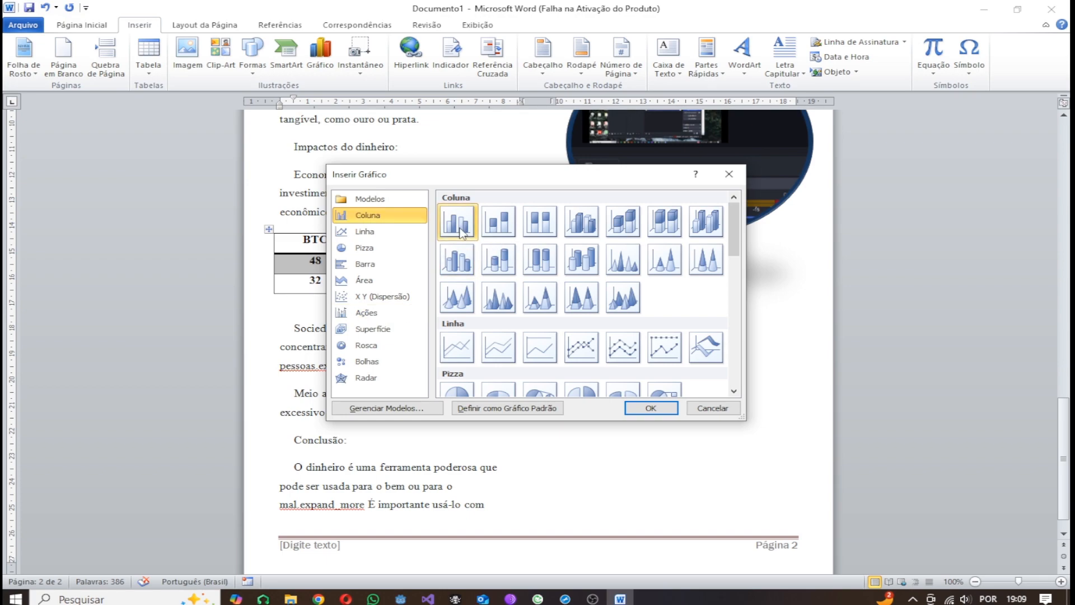
left_click(649, 408)
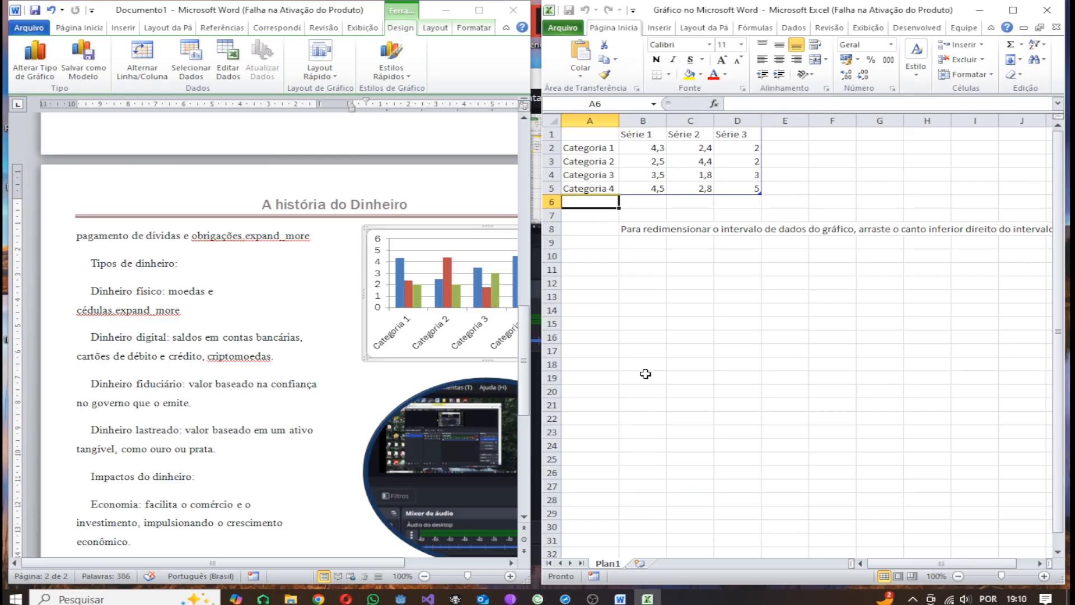
In the chart's Excel data sheet, keep three categories named BTC, ETH and LIT, and rename the first two series Máxima and Mínima.
scroll(432, 370, "down", 1)
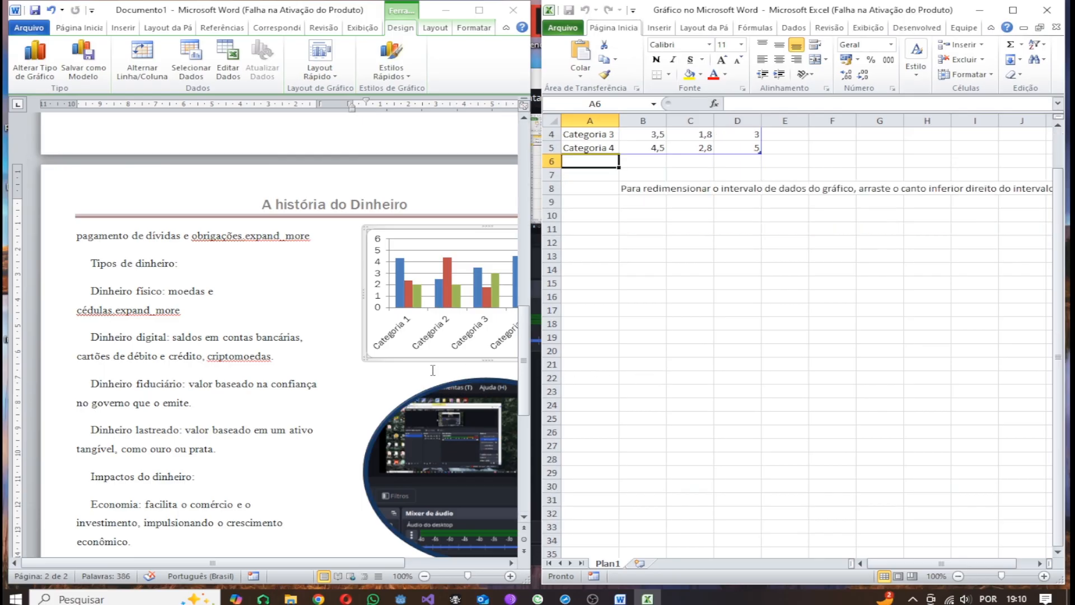
scroll(626, 336, "up", 1)
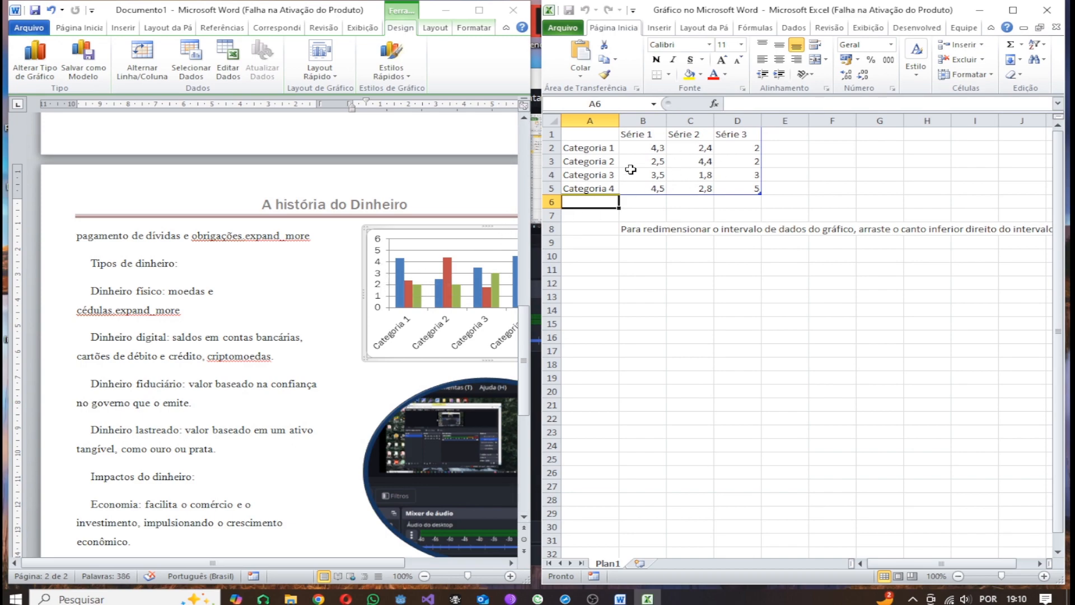
left_click(609, 151)
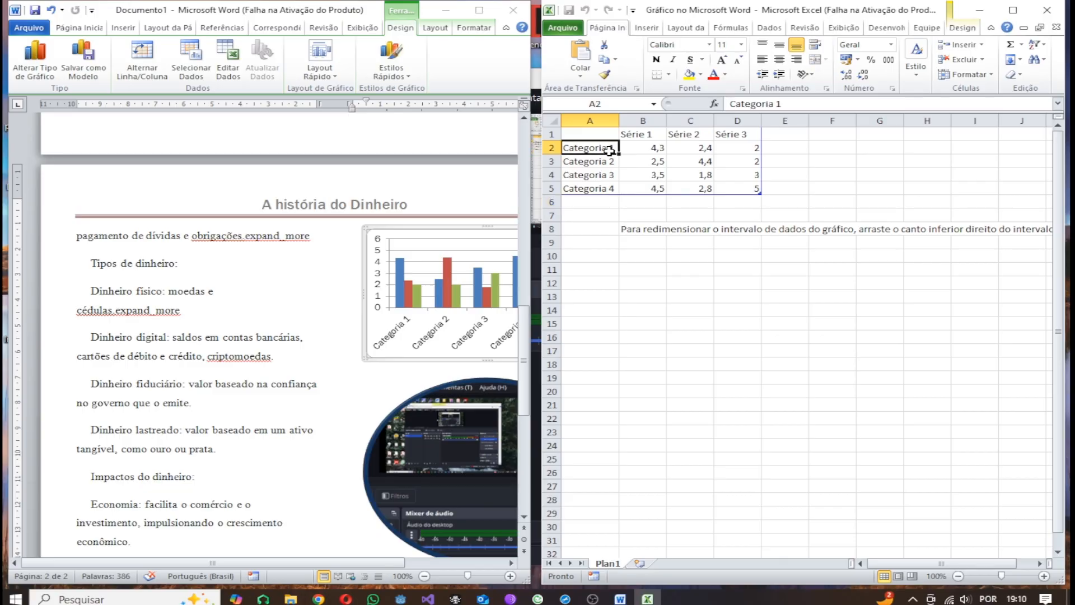
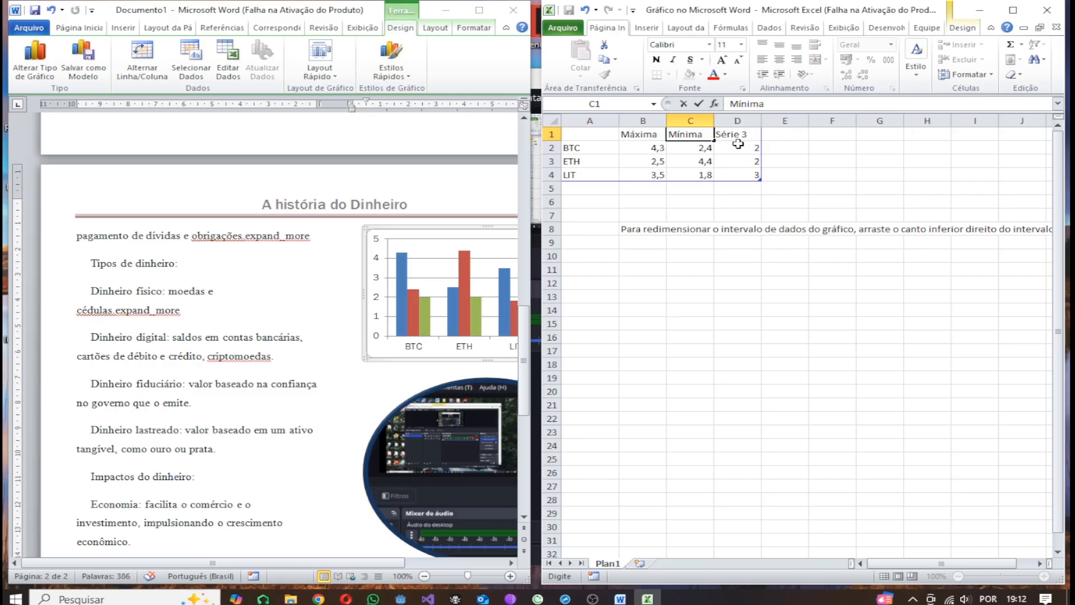
left_click(741, 140)
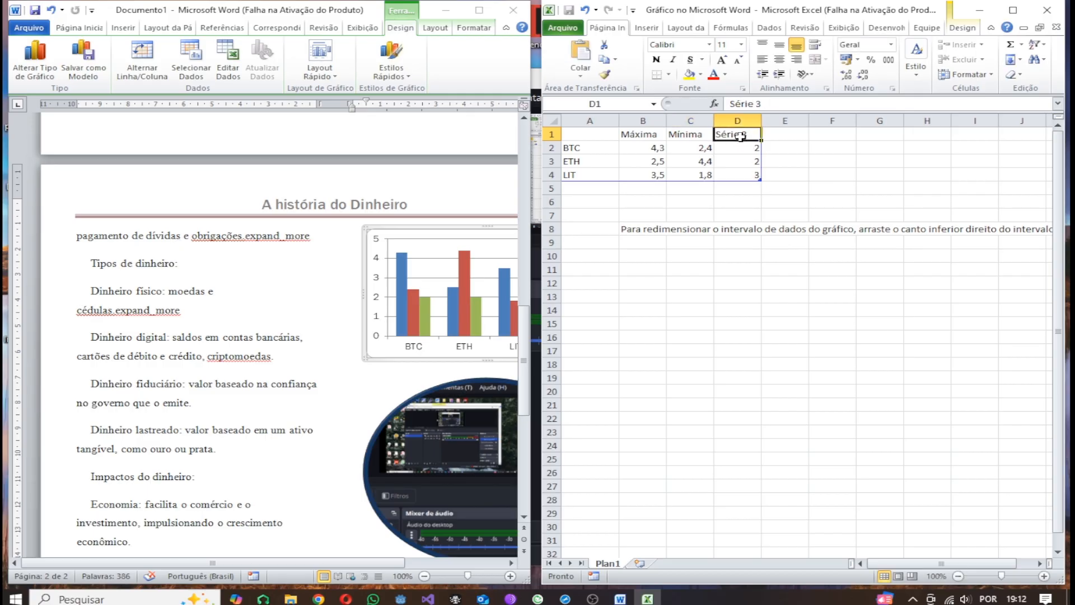
Clear the Série 3 column, shrink the chart data range to the Máxima and Mínima columns, and close the data sheet.
left_click_drag(742, 135, 742, 176)
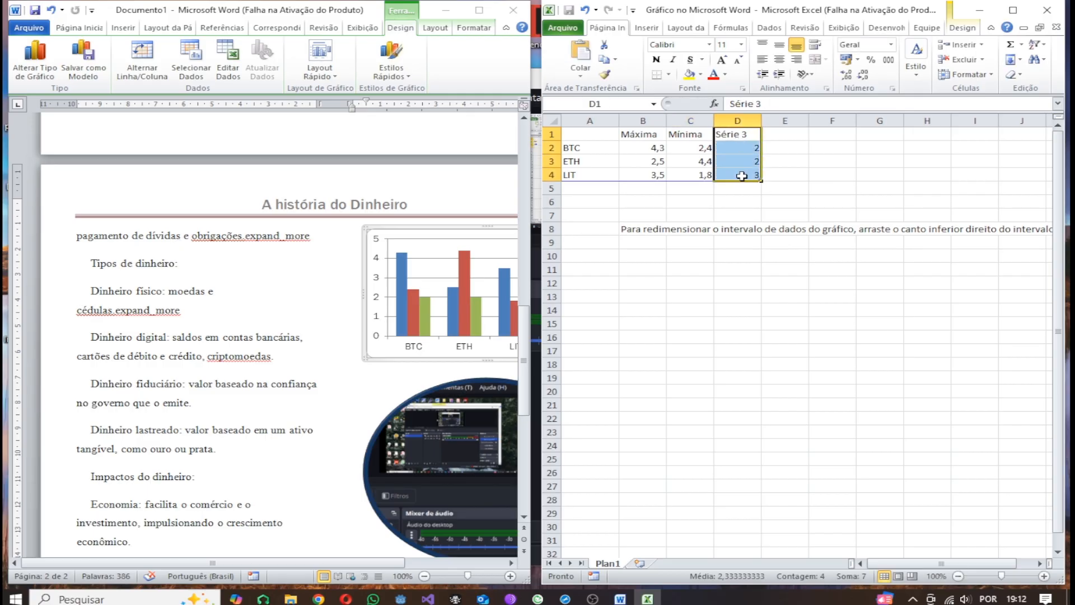
key("Delete")
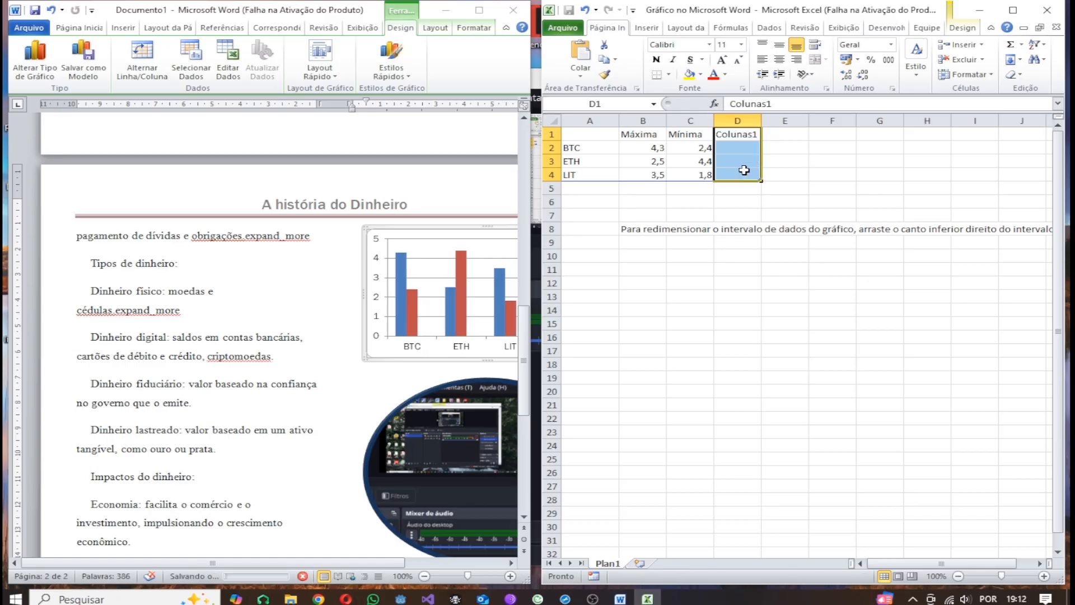
left_click(772, 186)
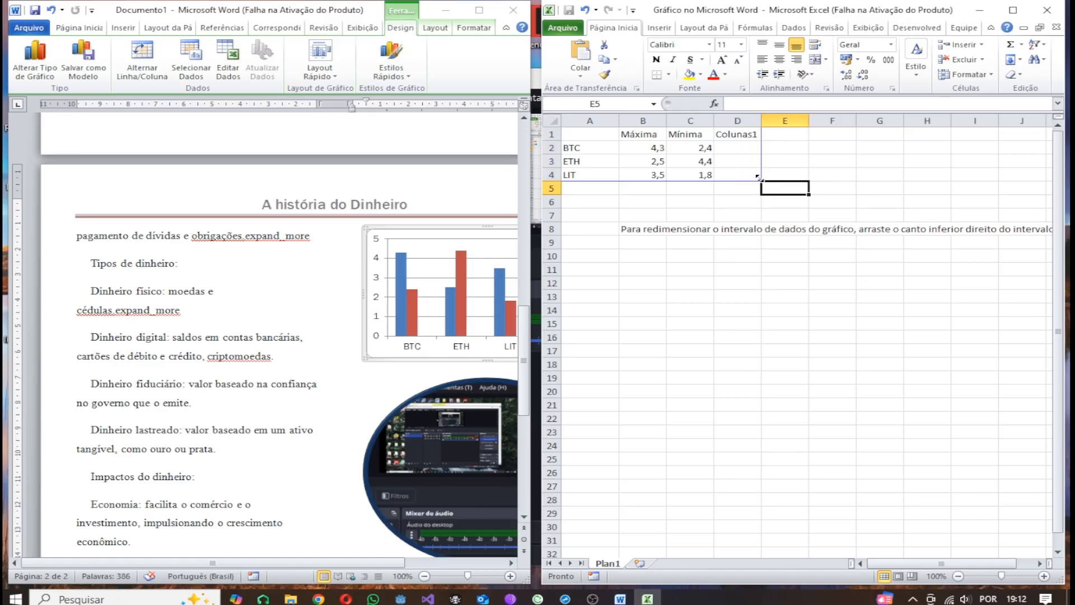
left_click_drag(742, 176, 733, 176)
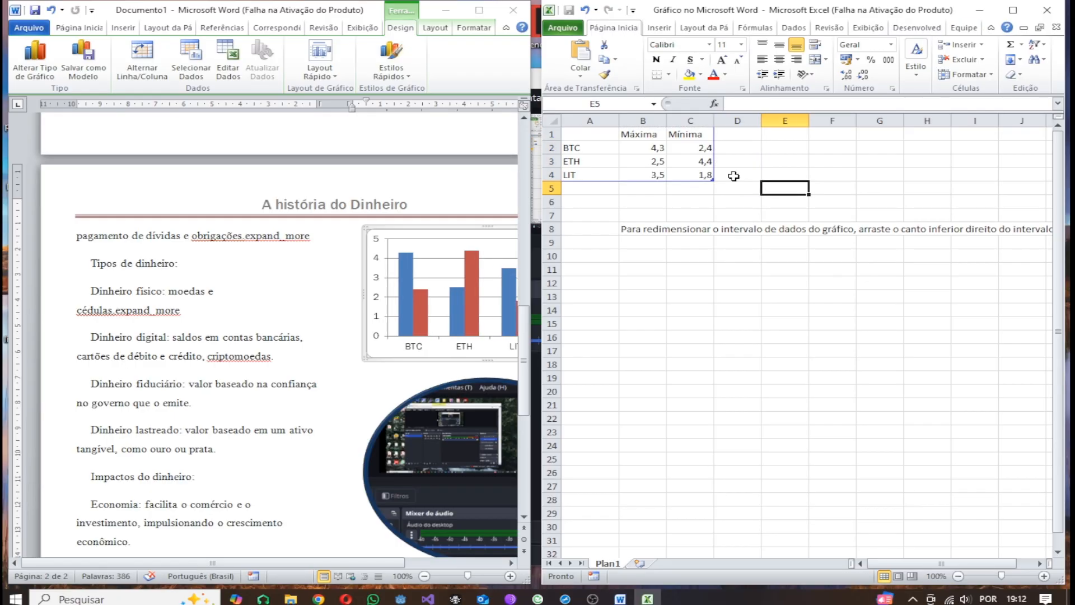
left_click(1043, 11)
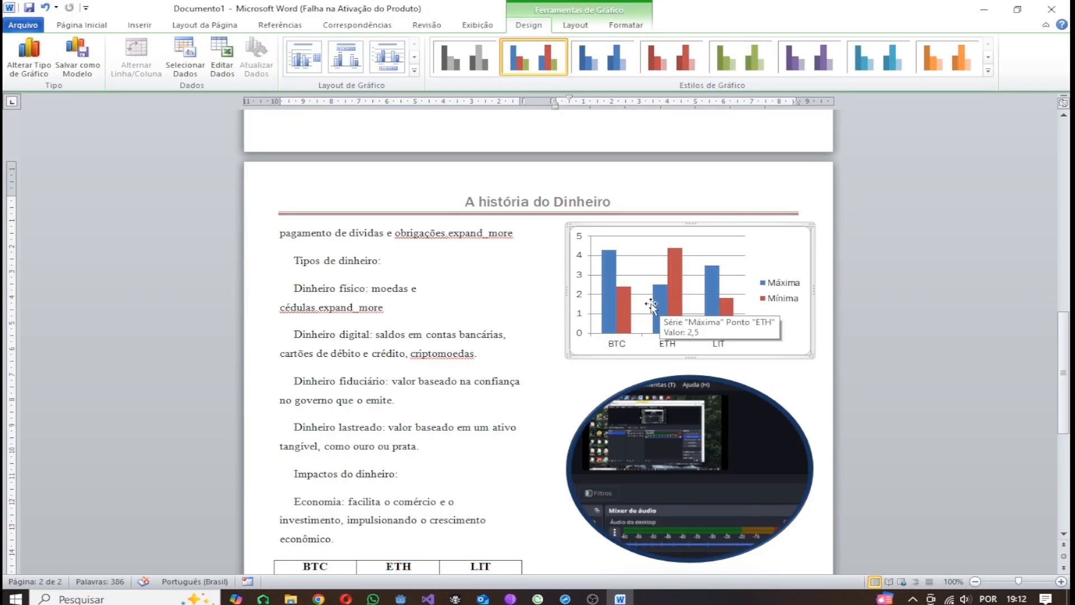
scroll(655, 304, "up", 2)
scroll(649, 307, "down", 4)
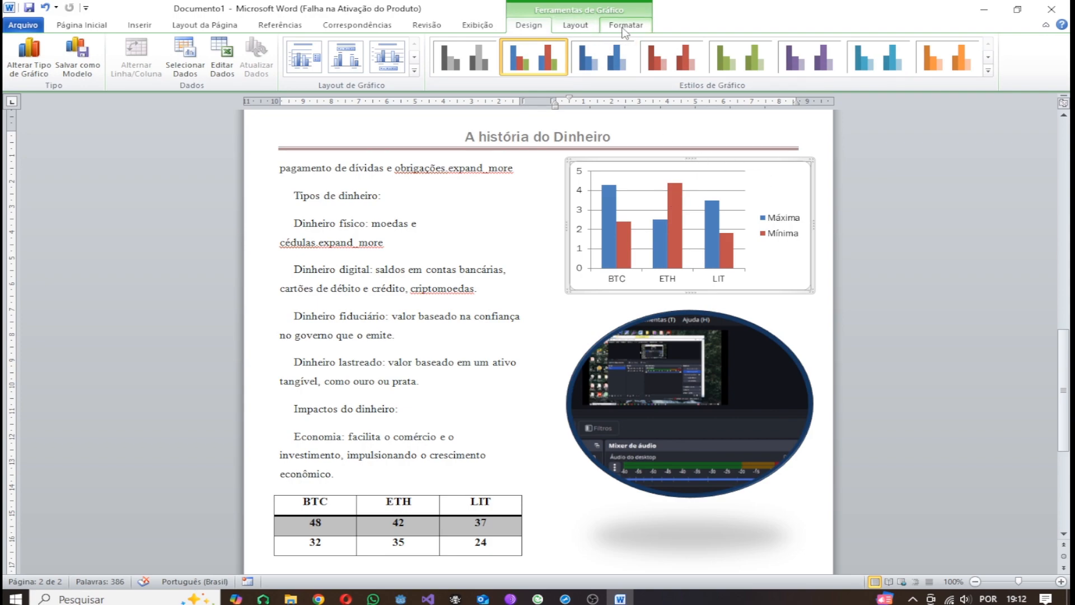
left_click(579, 27)
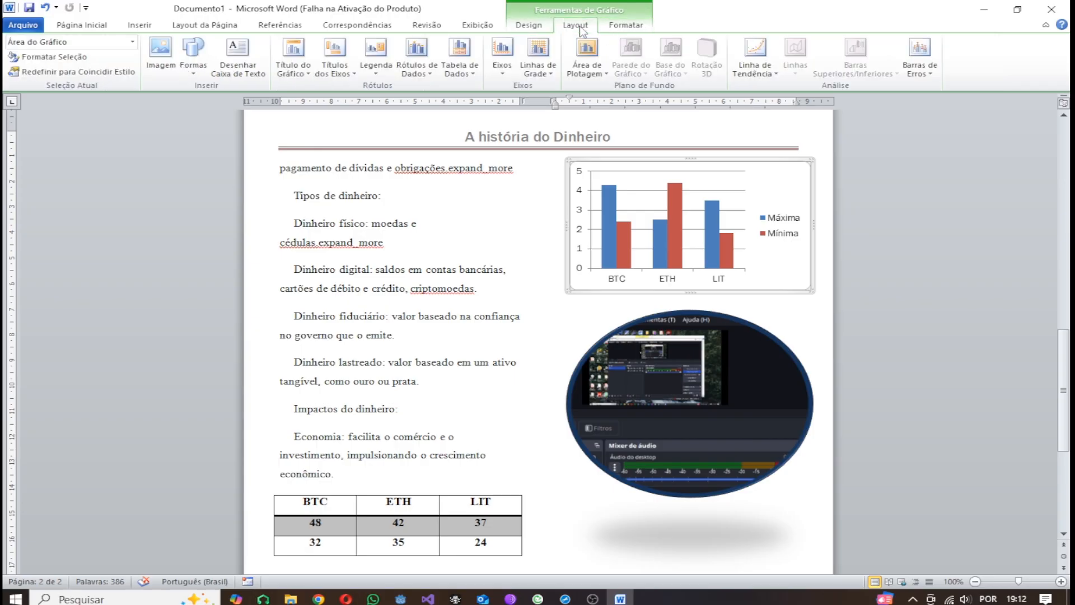
left_click(626, 27)
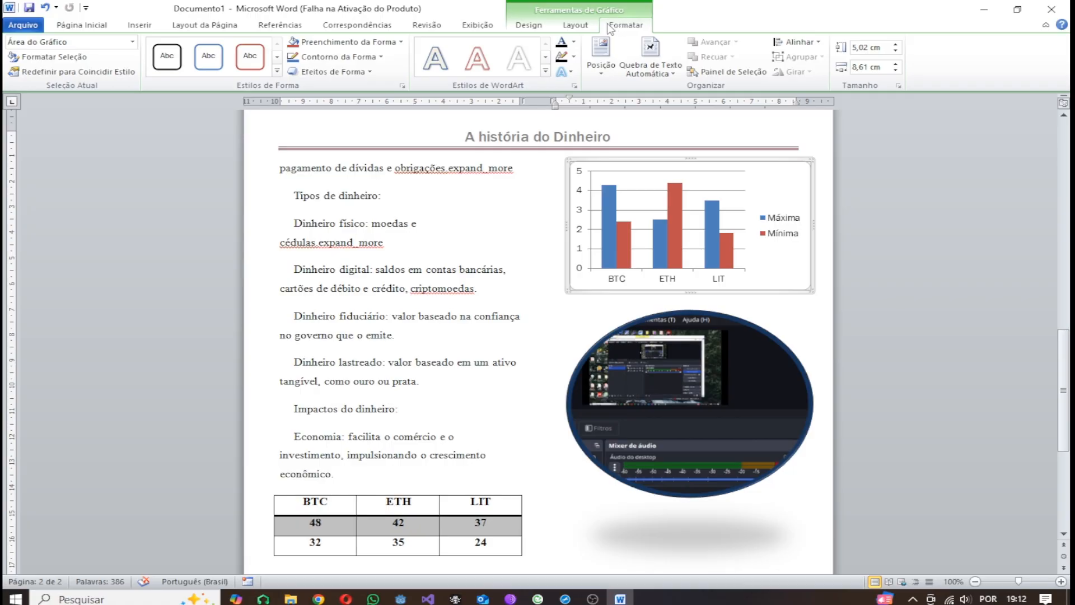
Try the blue, red and green styles on the column chart, and restore its blue-and-red multicolour style.
left_click(539, 27)
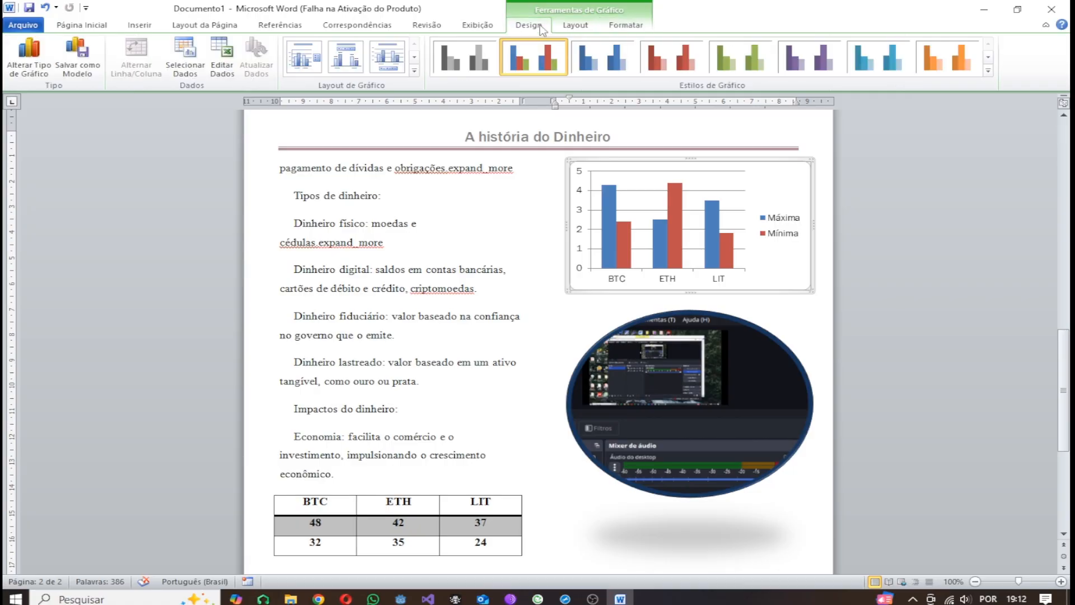
left_click(610, 66)
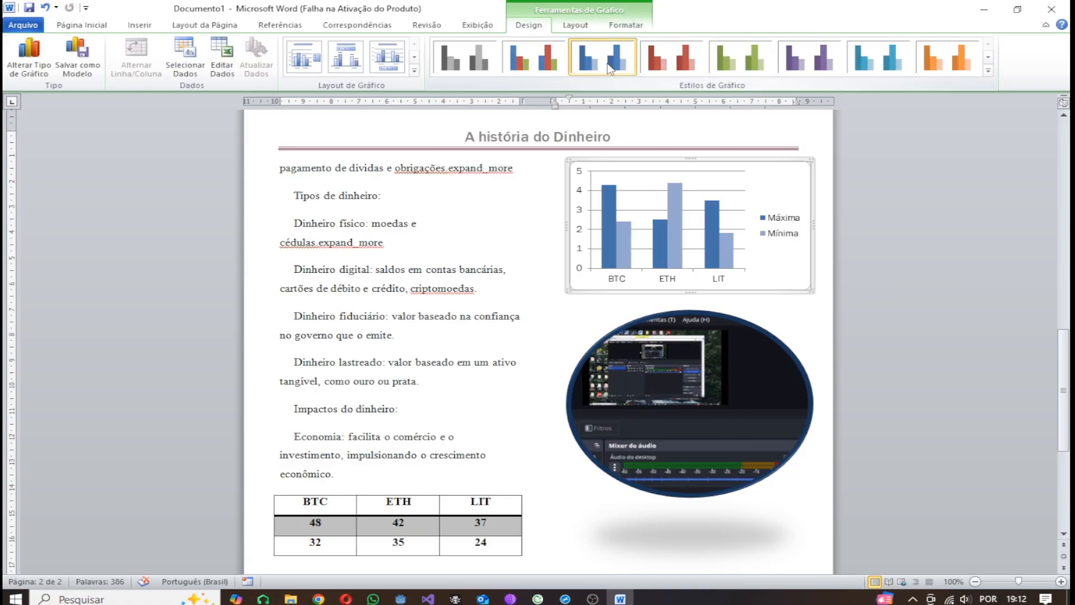
left_click(668, 66)
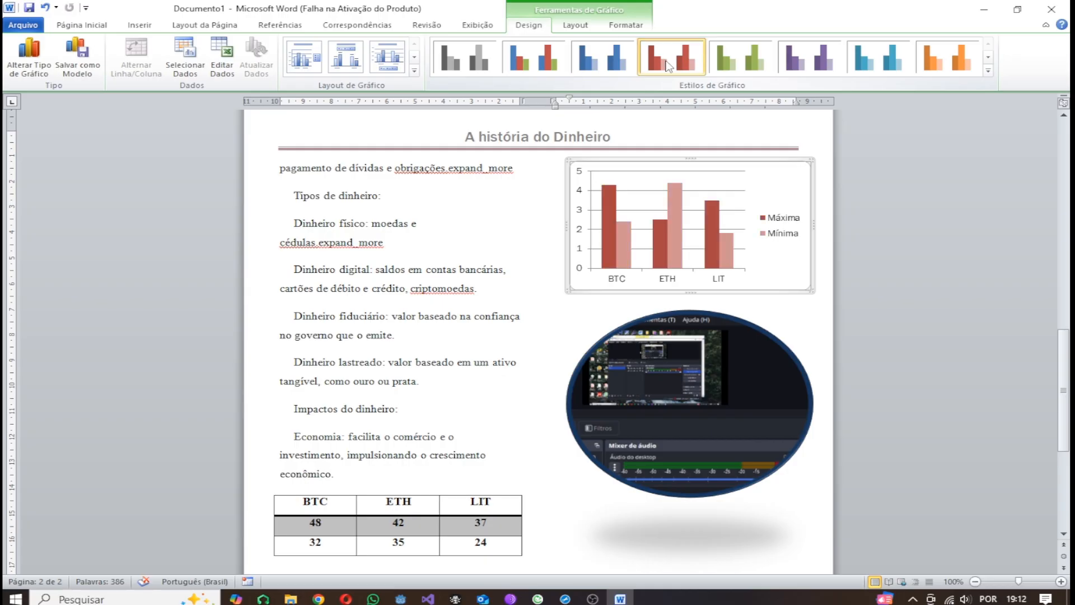
left_click(726, 66)
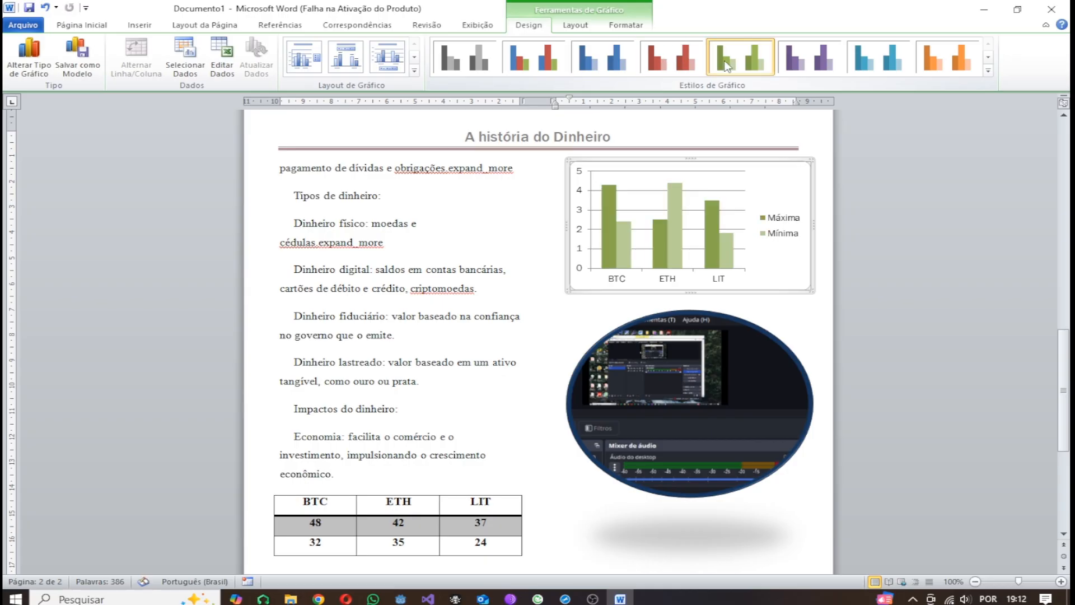
left_click(537, 66)
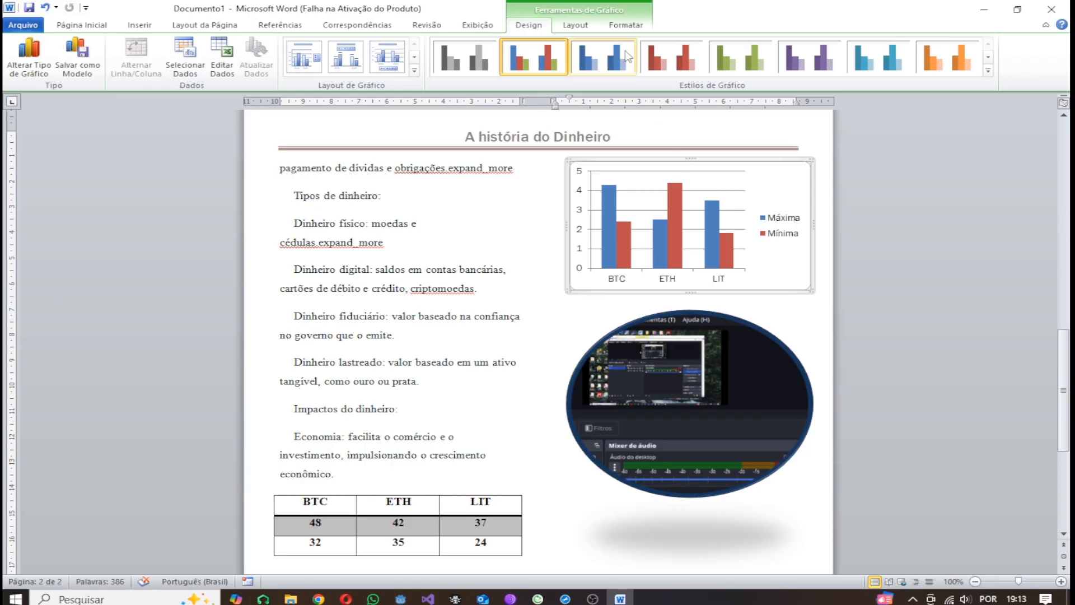
Set the chart's text wrapping to Quadrado and move the chart down to the lower edge of the oval picture.
left_click(630, 25)
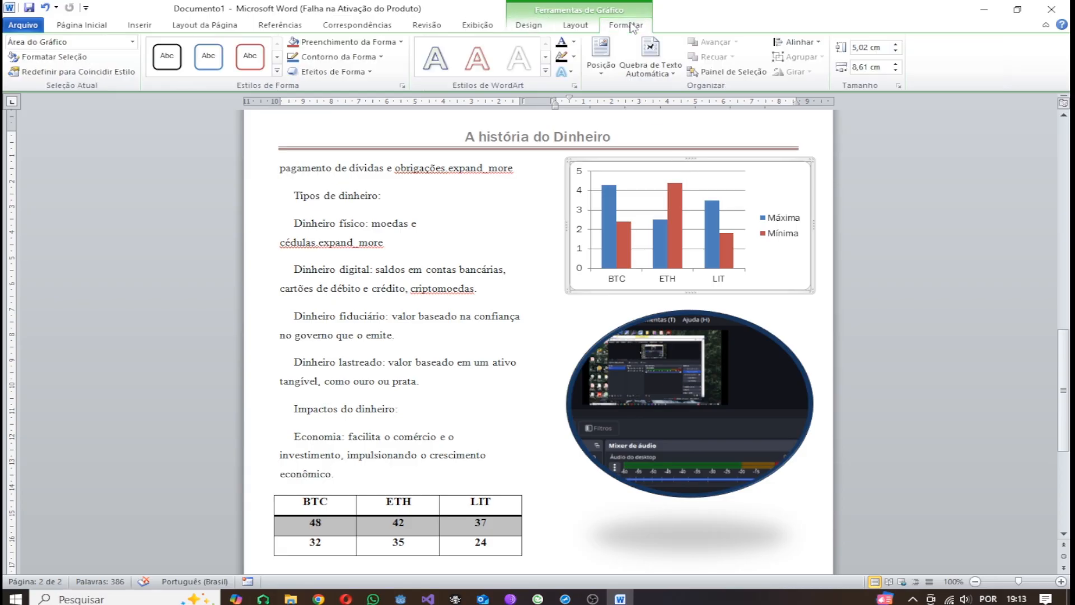
left_click(657, 72)
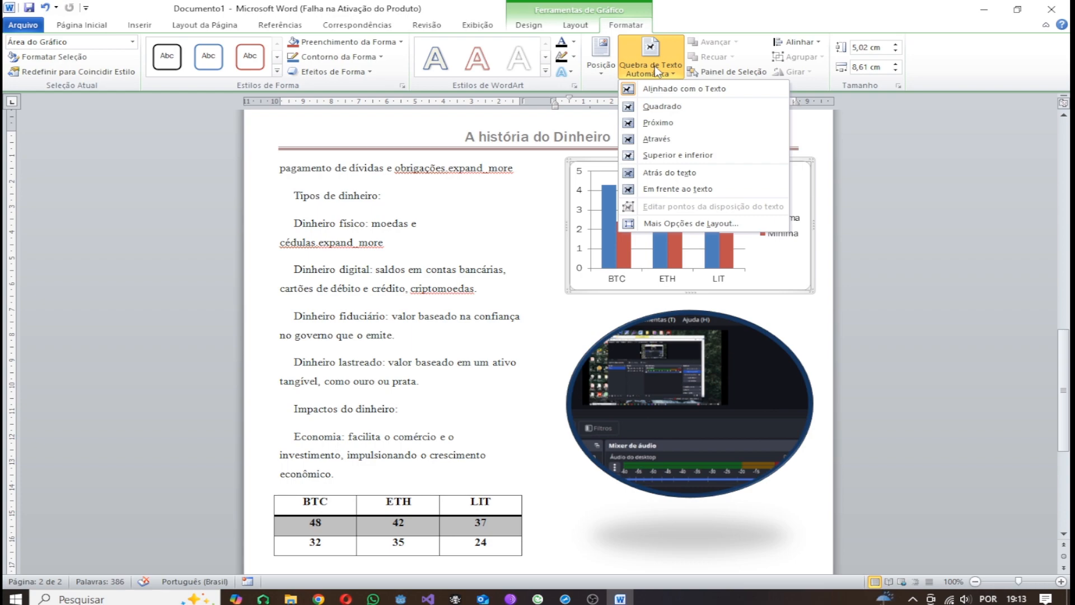
left_click(662, 108)
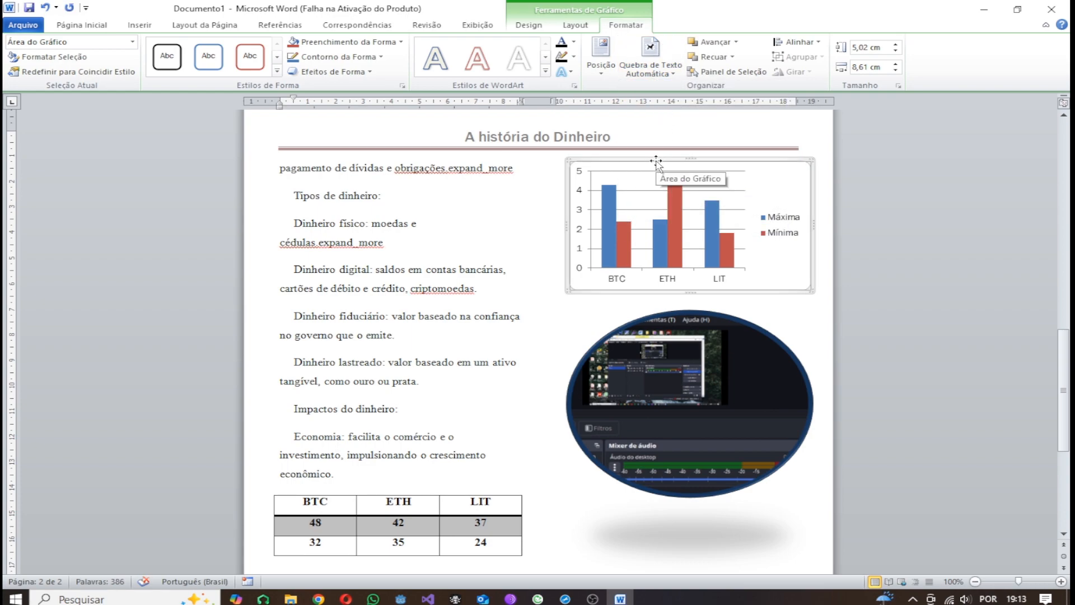
left_click_drag(653, 161, 643, 460)
scroll(642, 448, "down", 4)
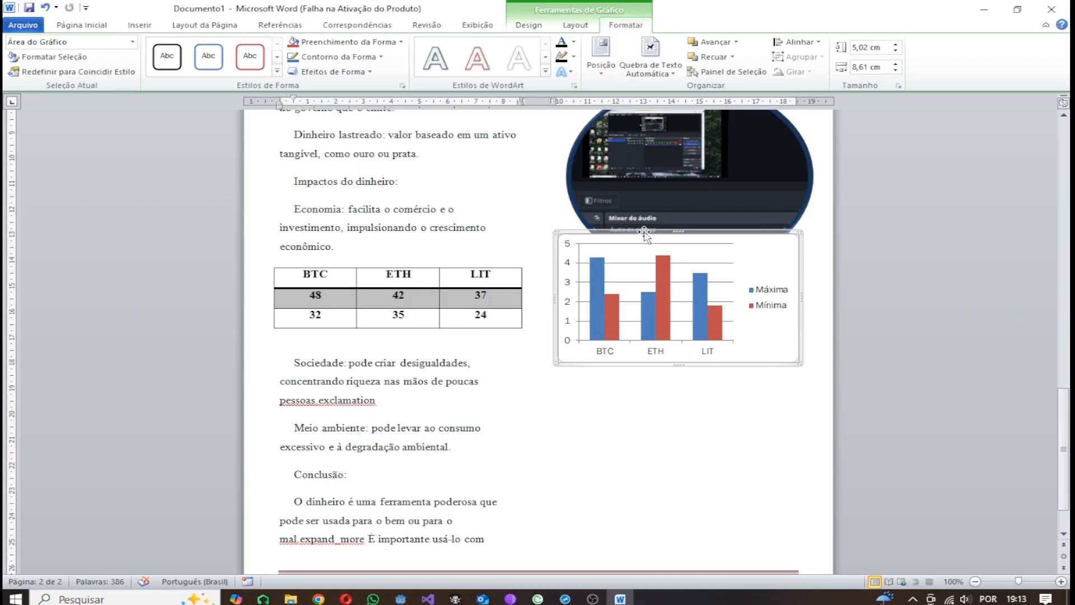
Try to shift the chart further down below the oval picture, and undo its misplacement over the BTC/ETH/LIT table.
left_click_drag(644, 232, 627, 289)
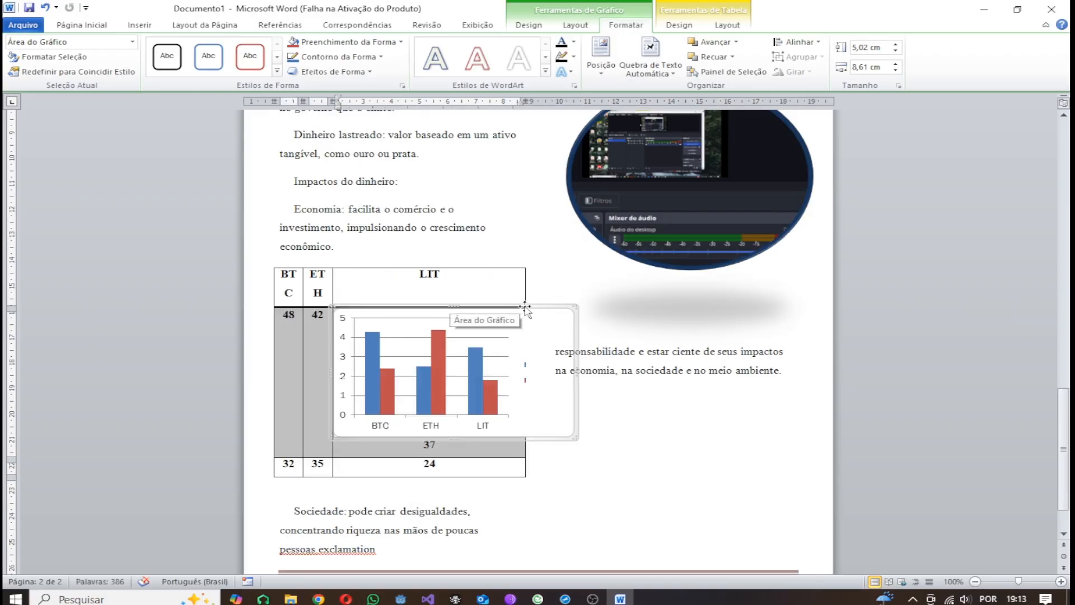
left_click_drag(552, 306, 777, 289)
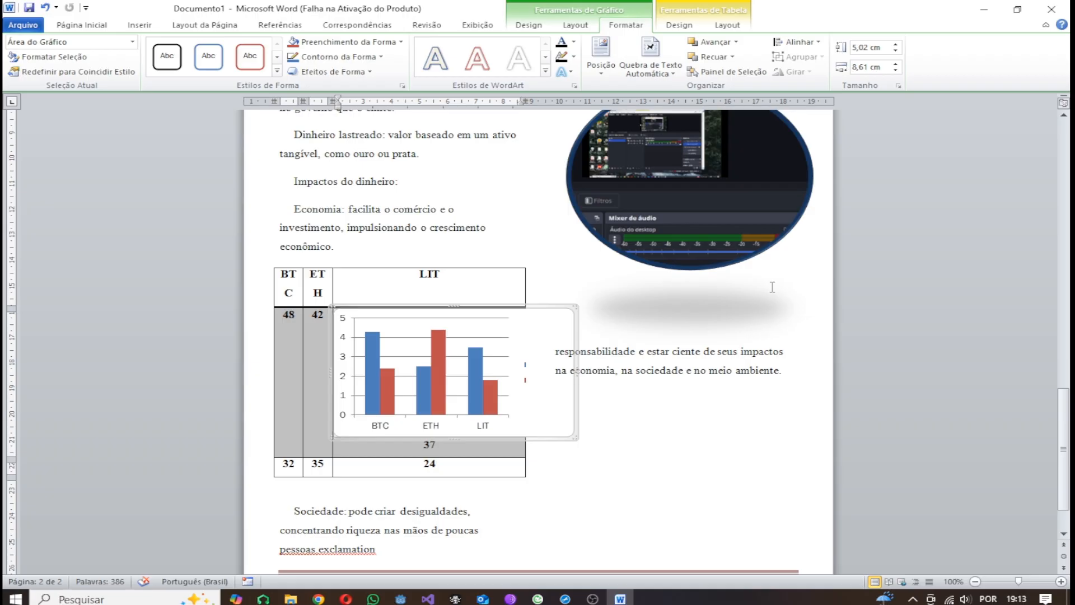
key("ctrl+z")
Move the oval picture higher in the second column and place the chart just below the picture's shadow.
scroll(770, 290, "up", 5)
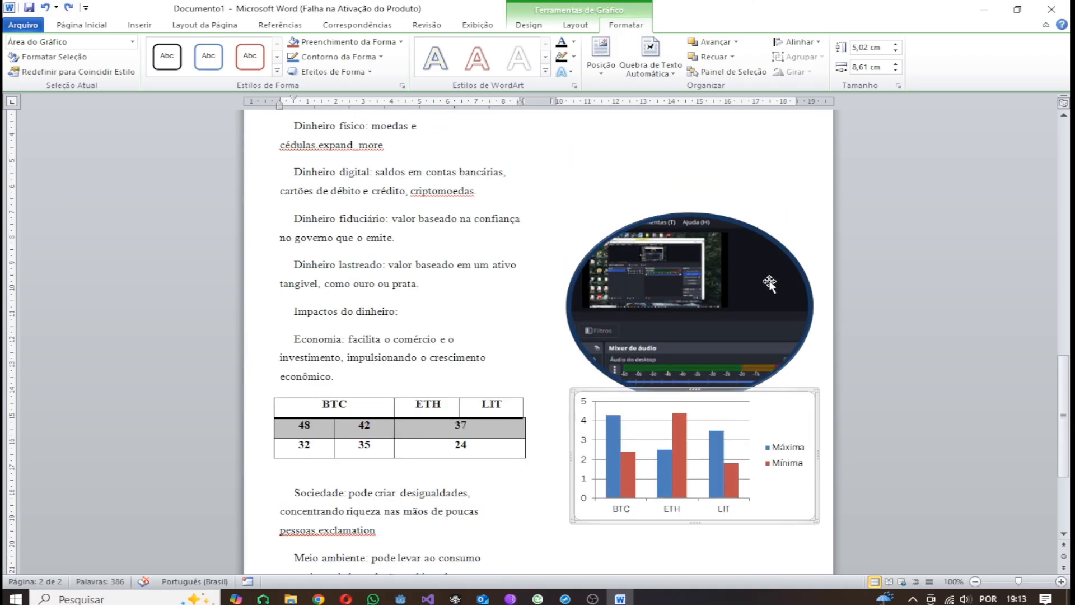
left_click(733, 319)
left_click_drag(721, 325, 721, 239)
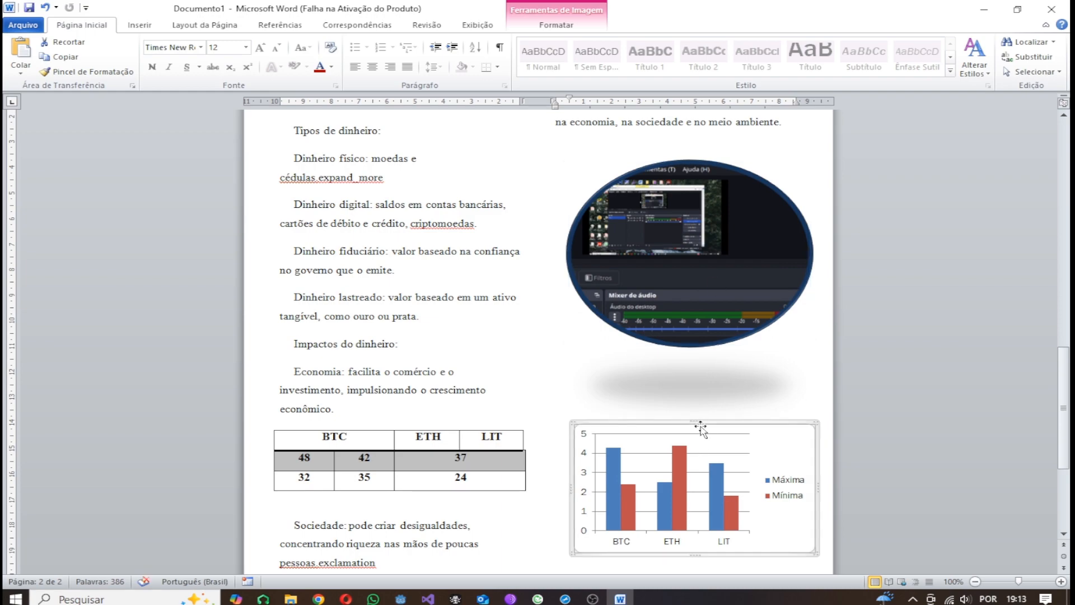
left_click_drag(707, 423, 710, 376)
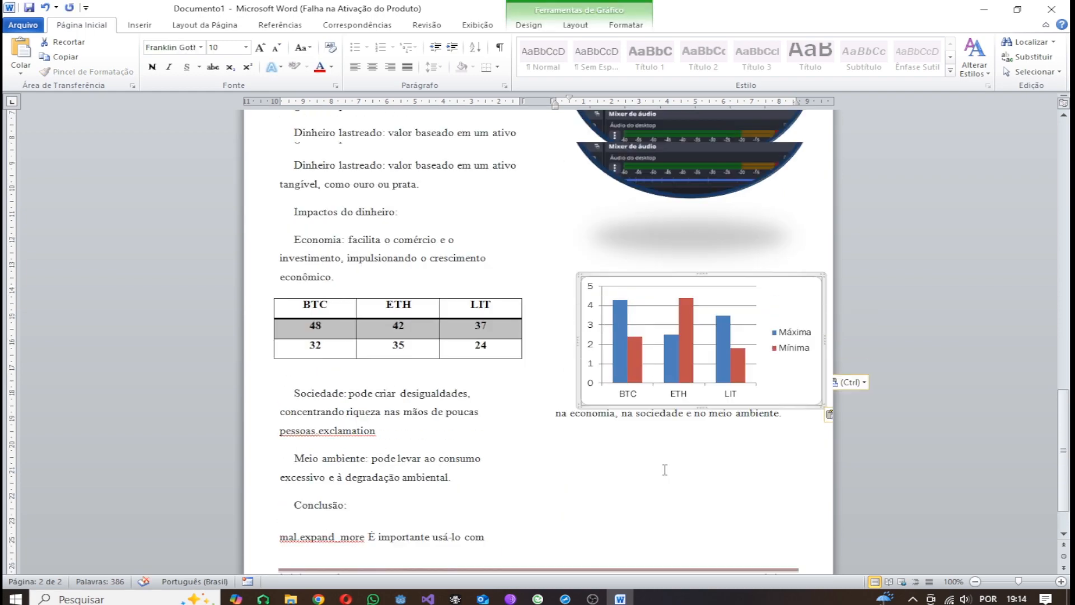
scroll(664, 469, "up", 5)
scroll(663, 469, "down", 3)
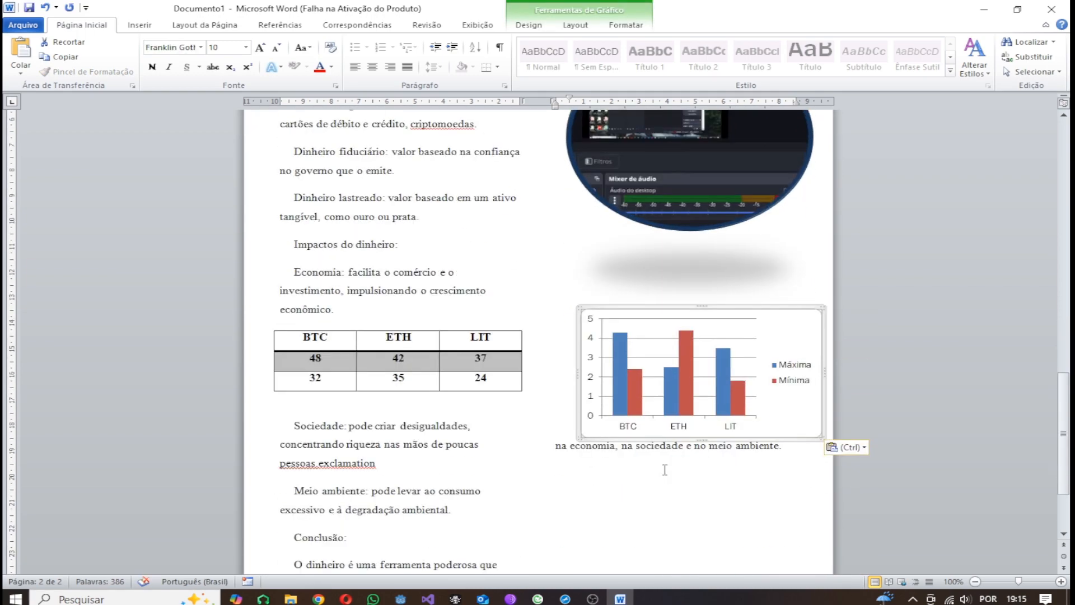
Join the "na economia" line to the preceding text, and break it back onto its own line.
left_click(555, 451)
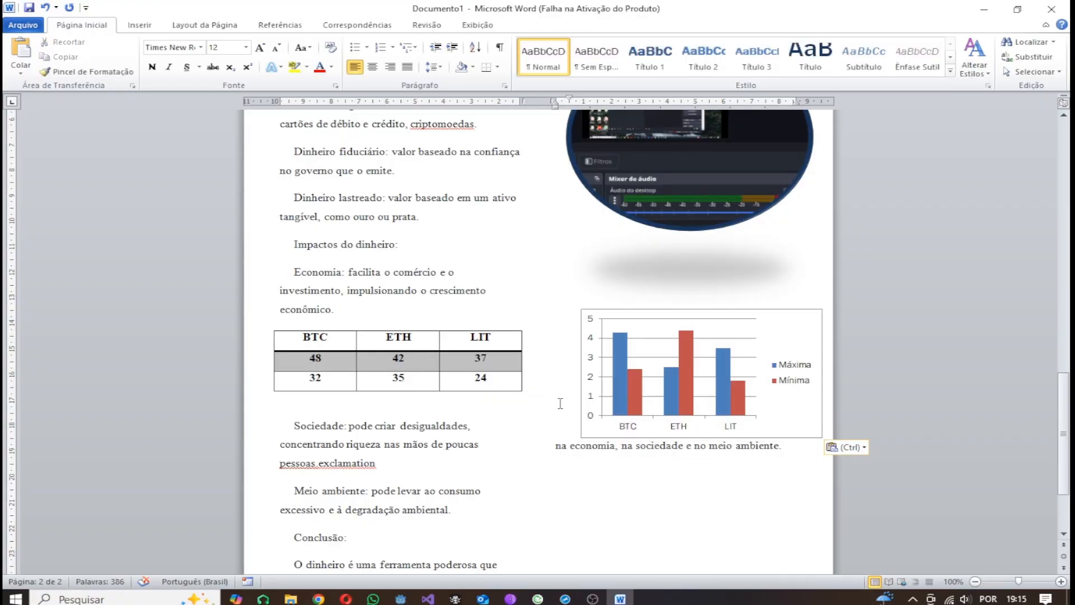
key("BackSpace")
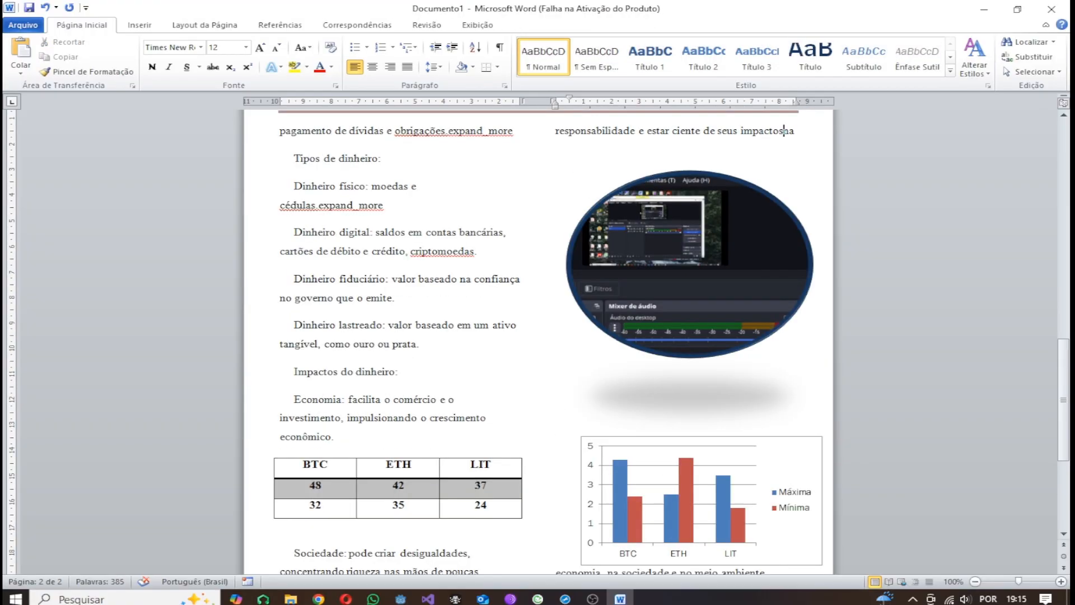
key("BackSpace")
key("Return")
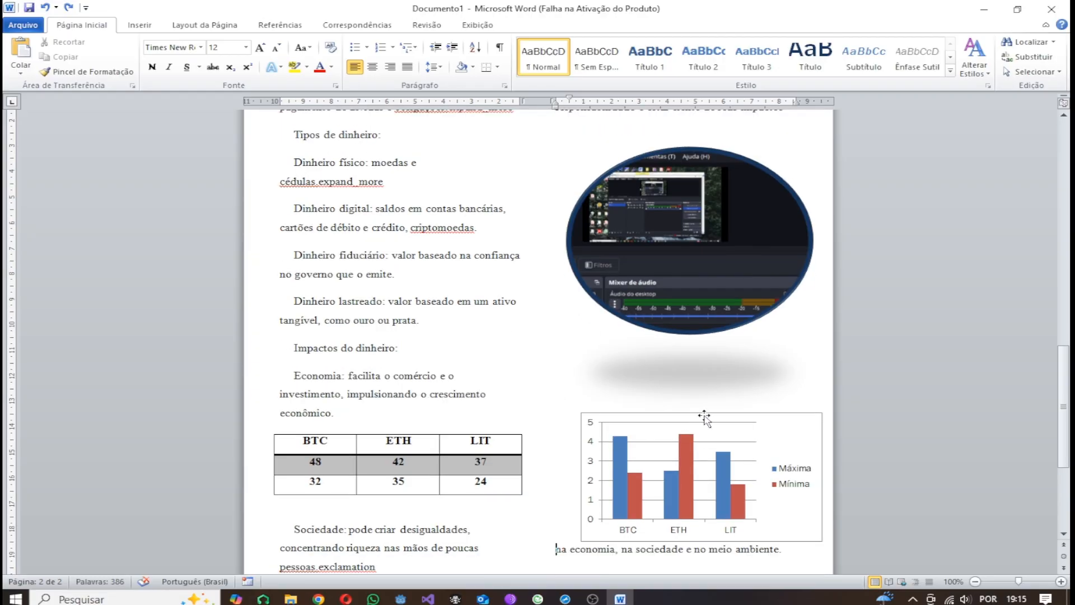
Set the chart's text wrapping to Em frente ao texto.
scroll(704, 417, "down", 3)
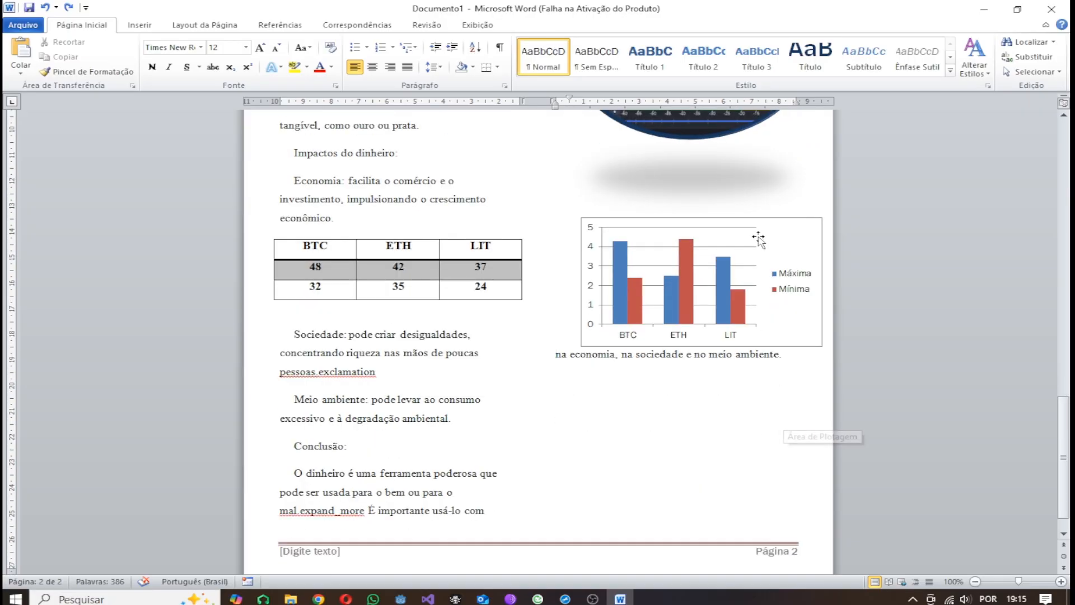
left_click(766, 223)
scroll(767, 221, "up", 1)
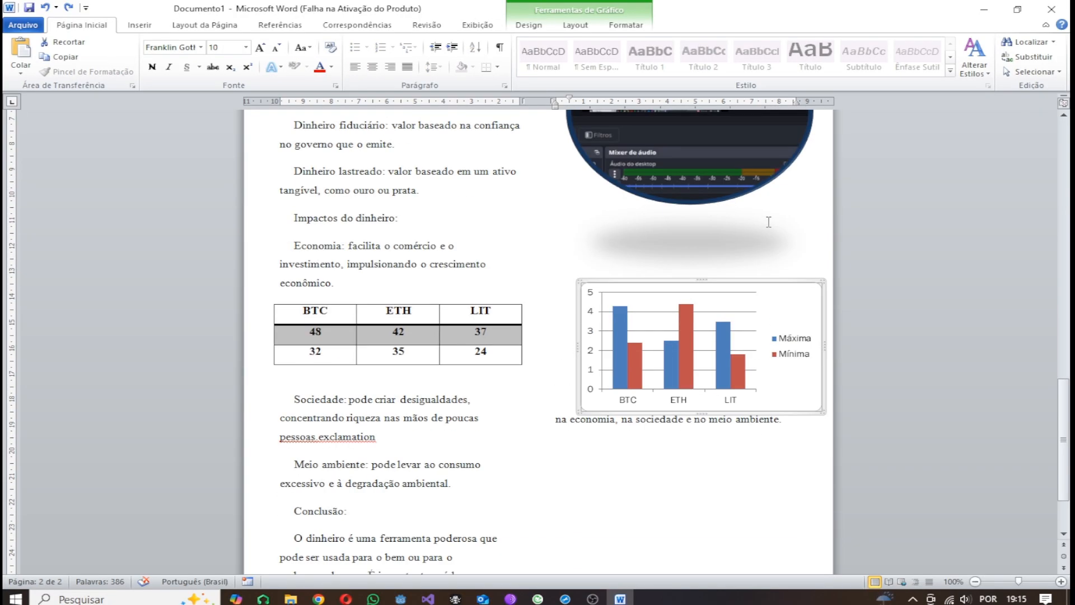
left_click(626, 25)
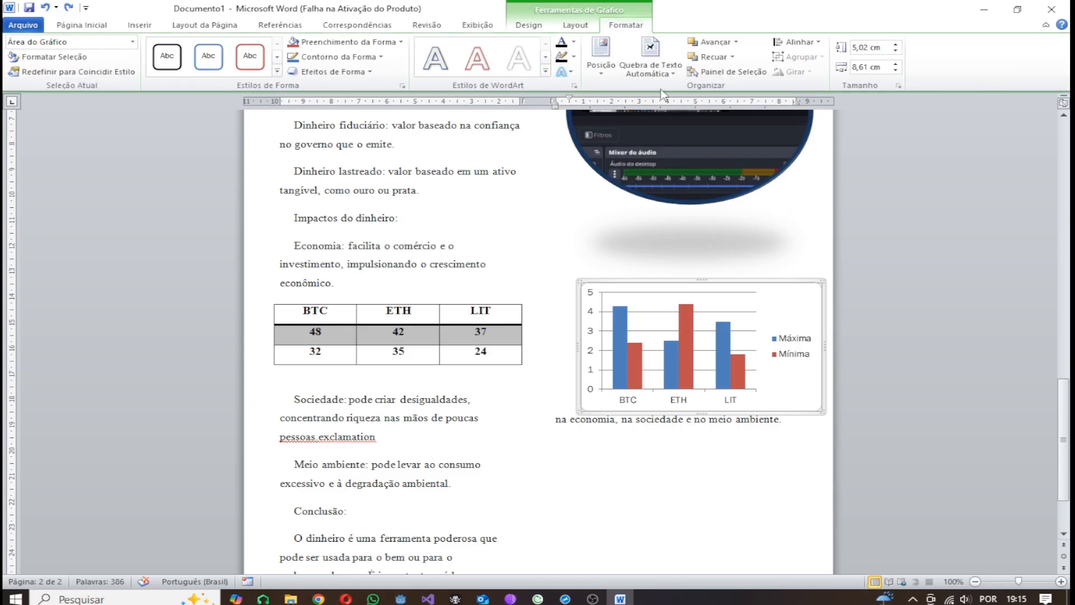
left_click(659, 70)
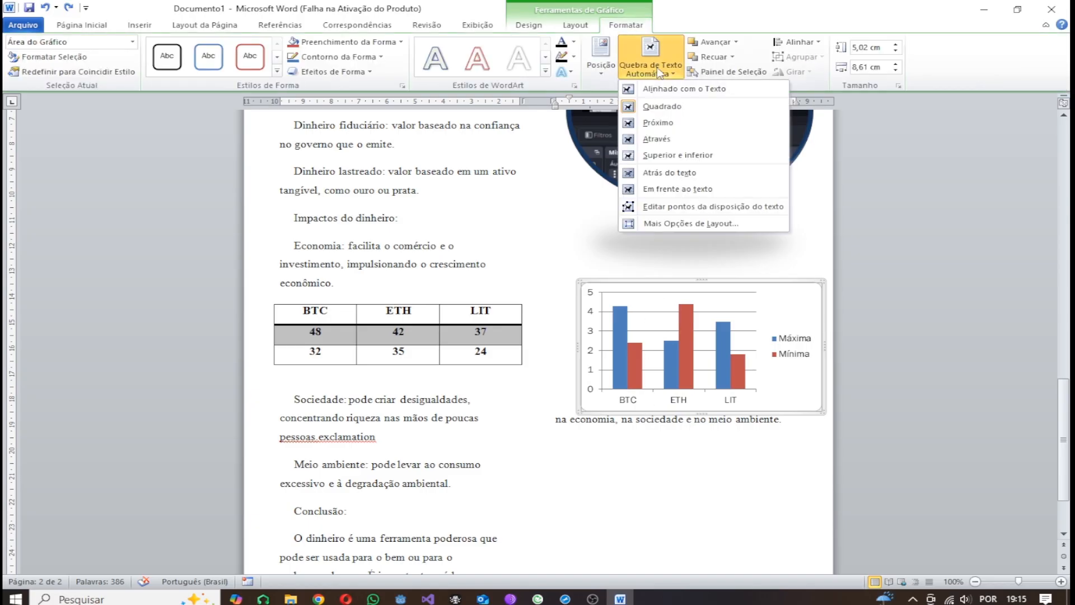
left_click(672, 190)
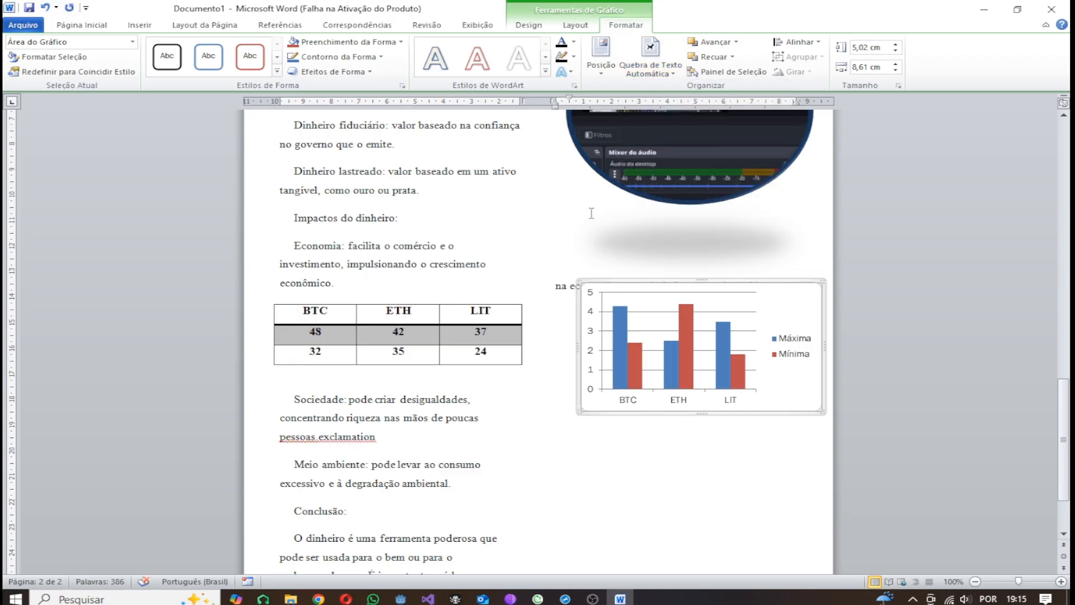
Move the chart directly below the "na economia, na sociedade e no meio ambiente" line, align it with the column's left edge, and deselect it.
key("Down")
key("Down")
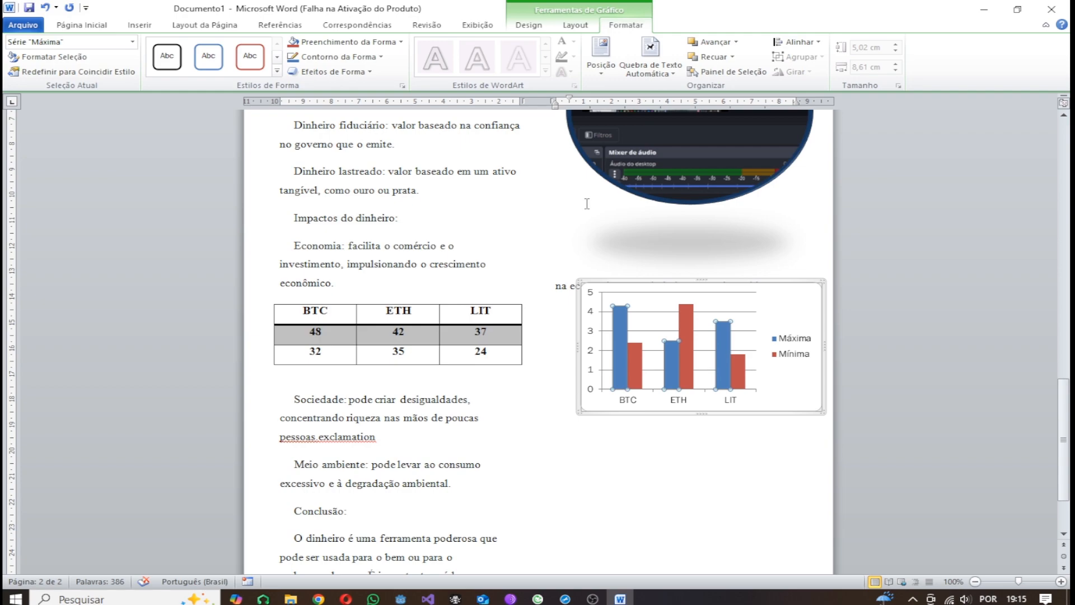
left_click_drag(714, 287, 721, 299)
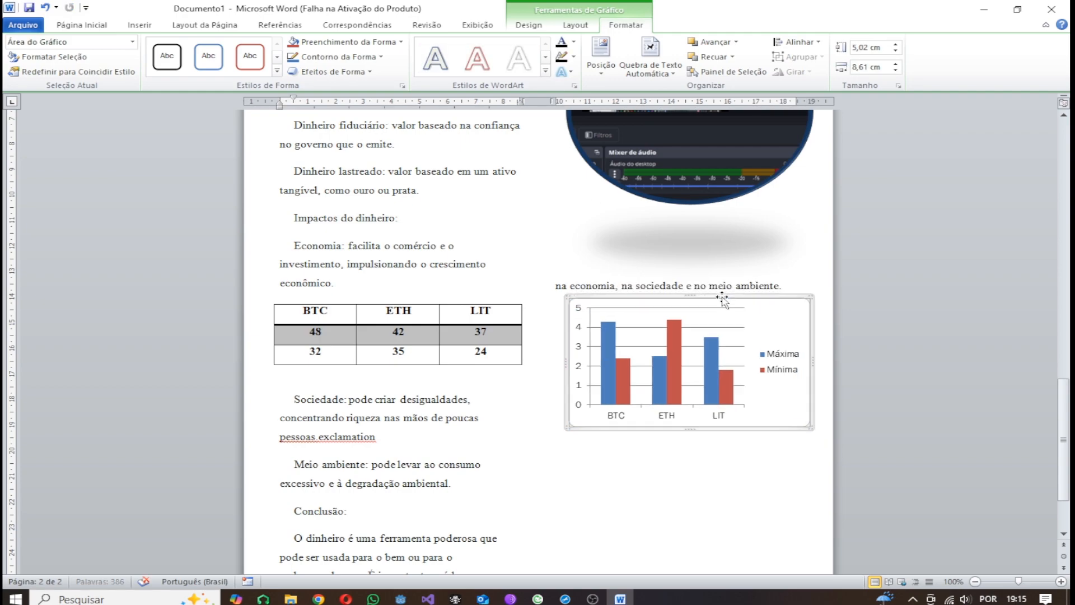
scroll(734, 278, "up", 1)
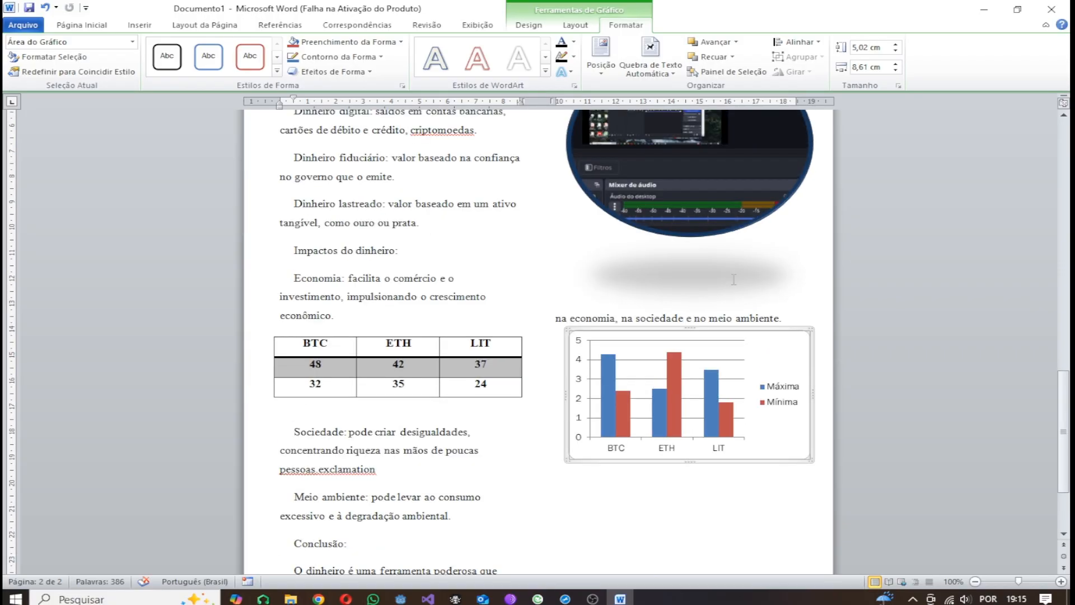
left_click_drag(778, 331, 765, 330)
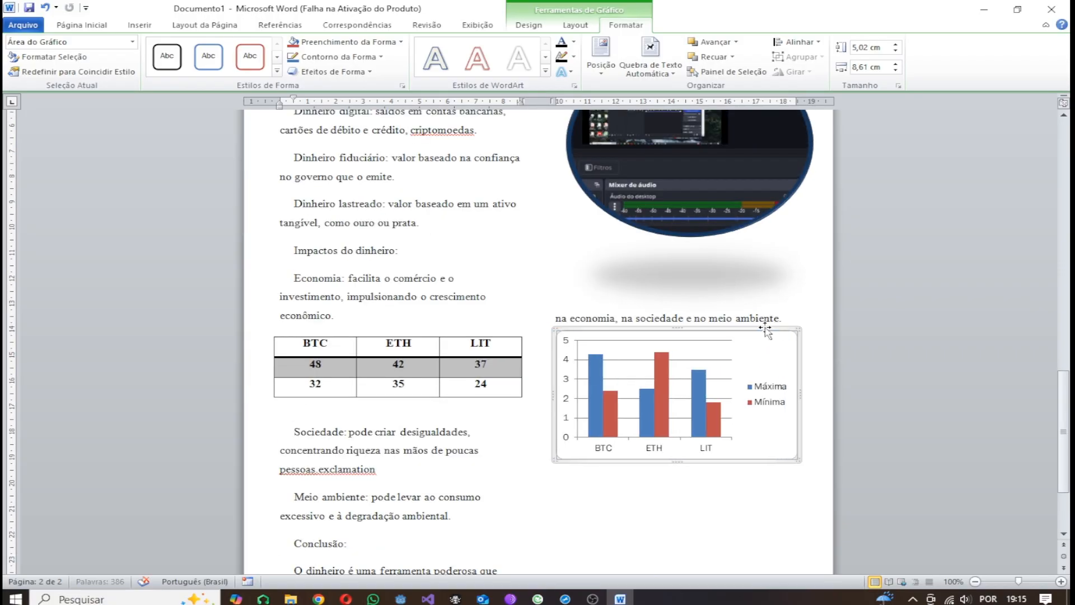
scroll(775, 282, "down", 1)
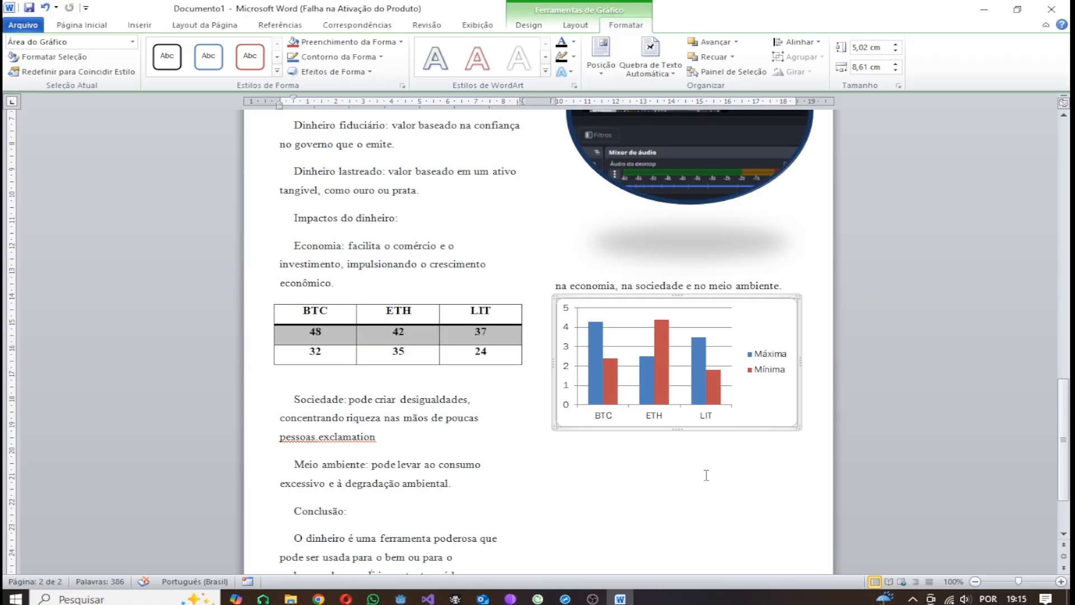
left_click(691, 495)
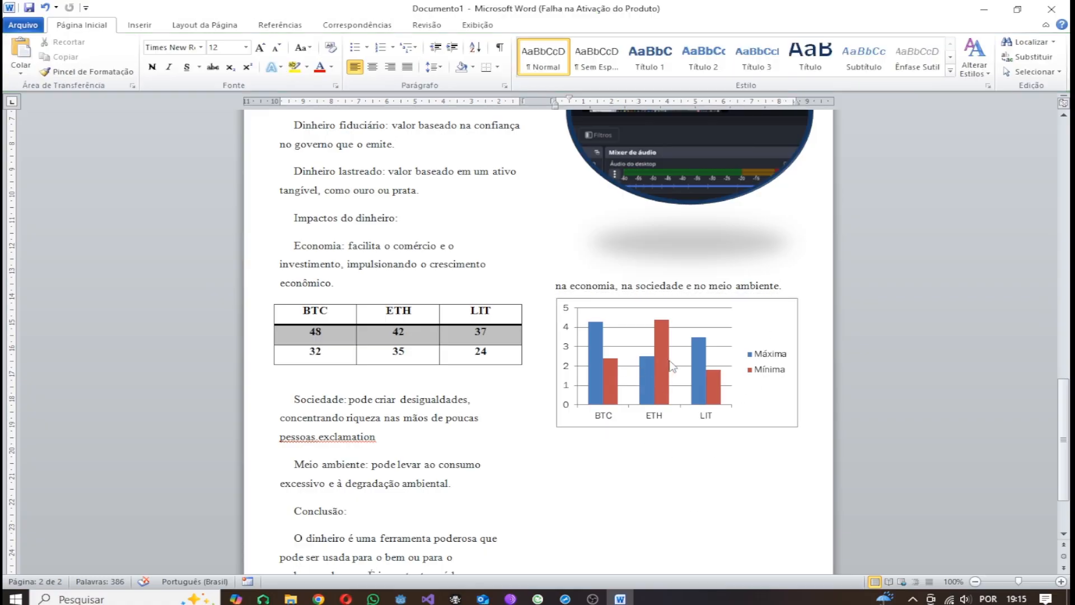
Select the column chart below the "na economia" line and open its data in Excel for editing.
mouse_move(672, 366)
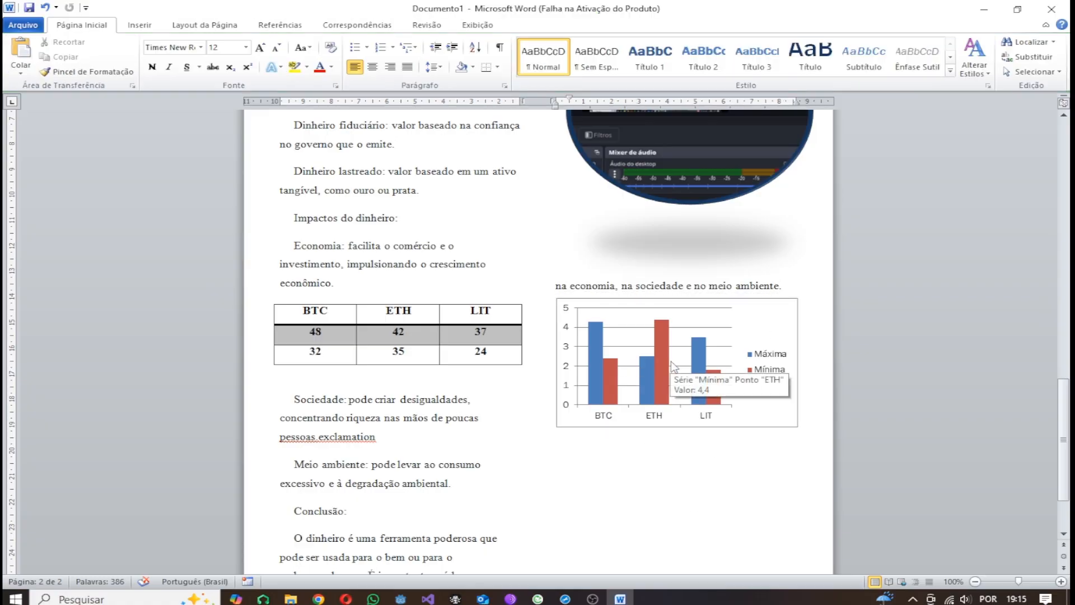
left_click(761, 306)
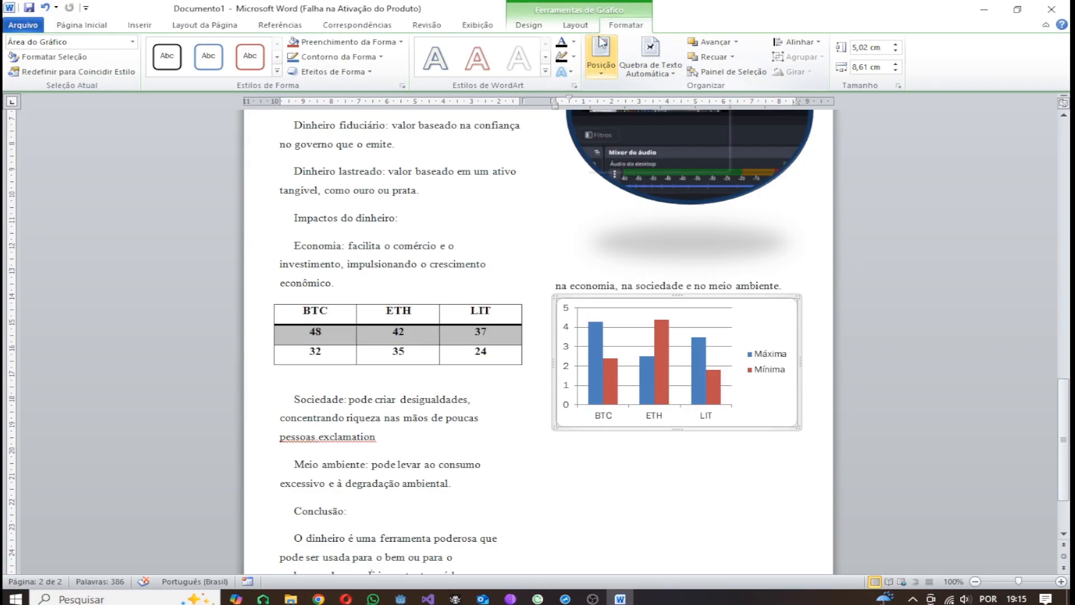
left_click(575, 26)
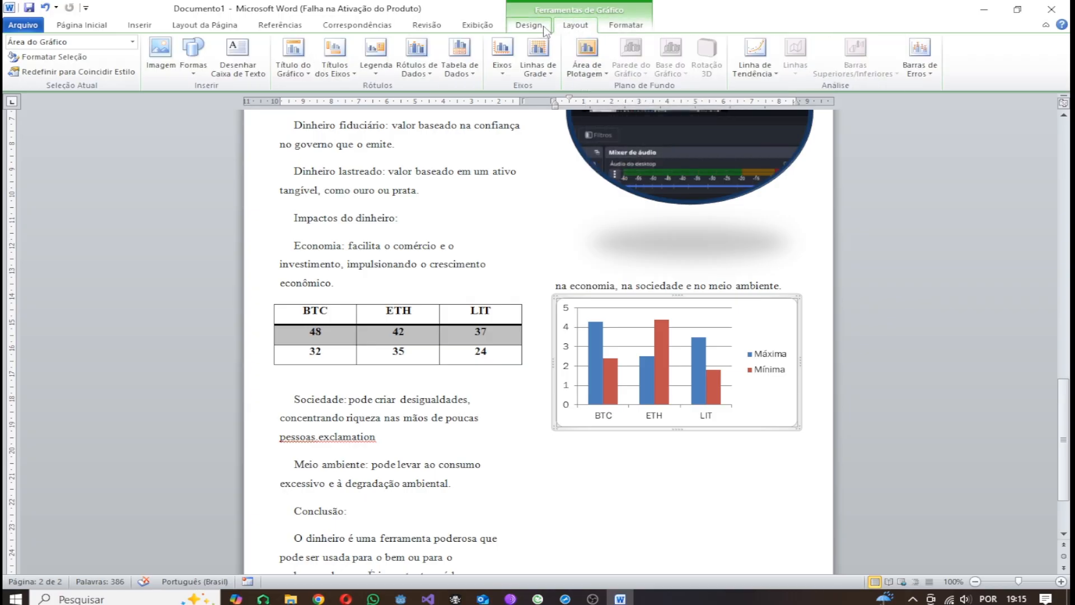
left_click(527, 28)
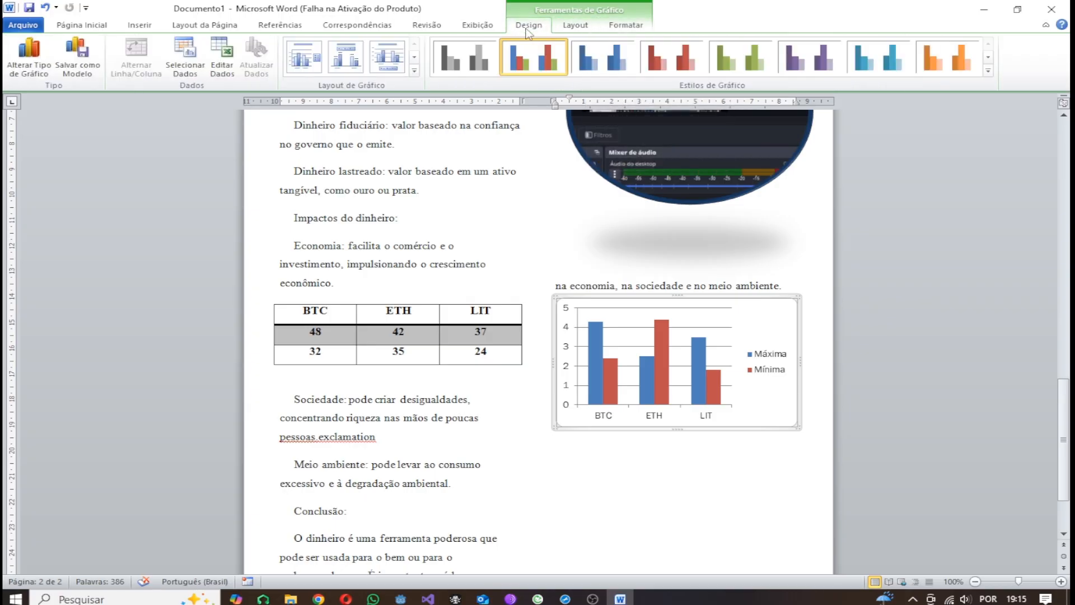
left_click(224, 68)
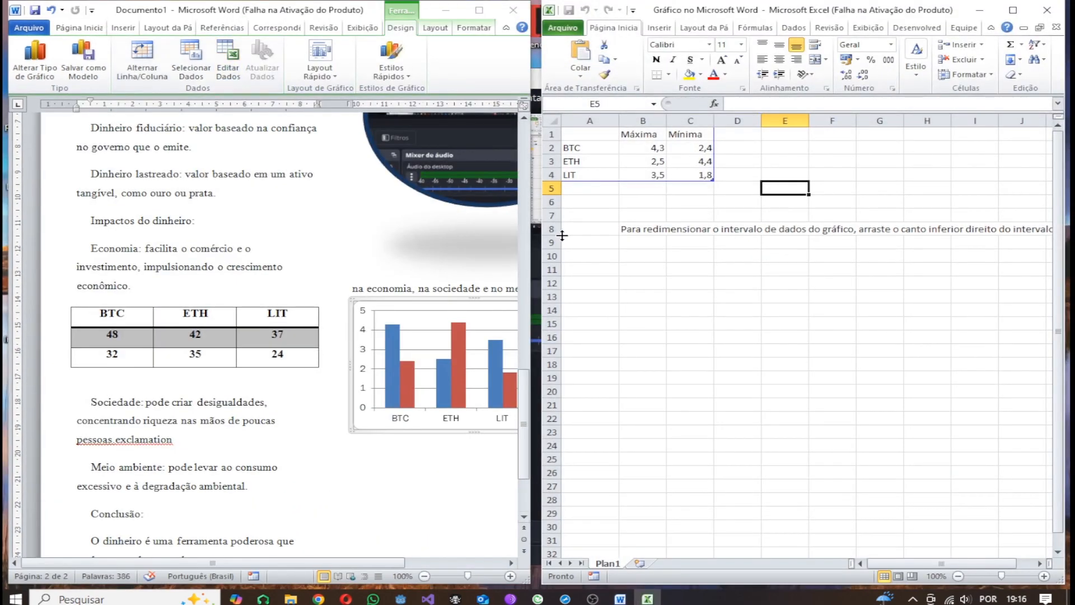
Set the Máxima values in the chart data to 48 for BTC, 42 for ETH and 37 for LIT.
left_click(644, 147)
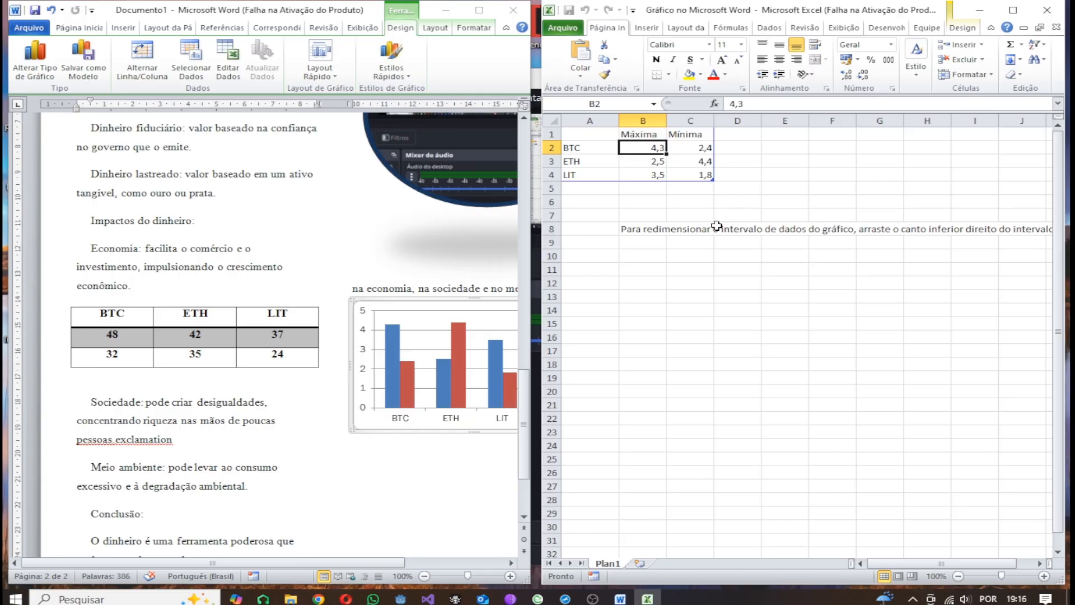
type("48")
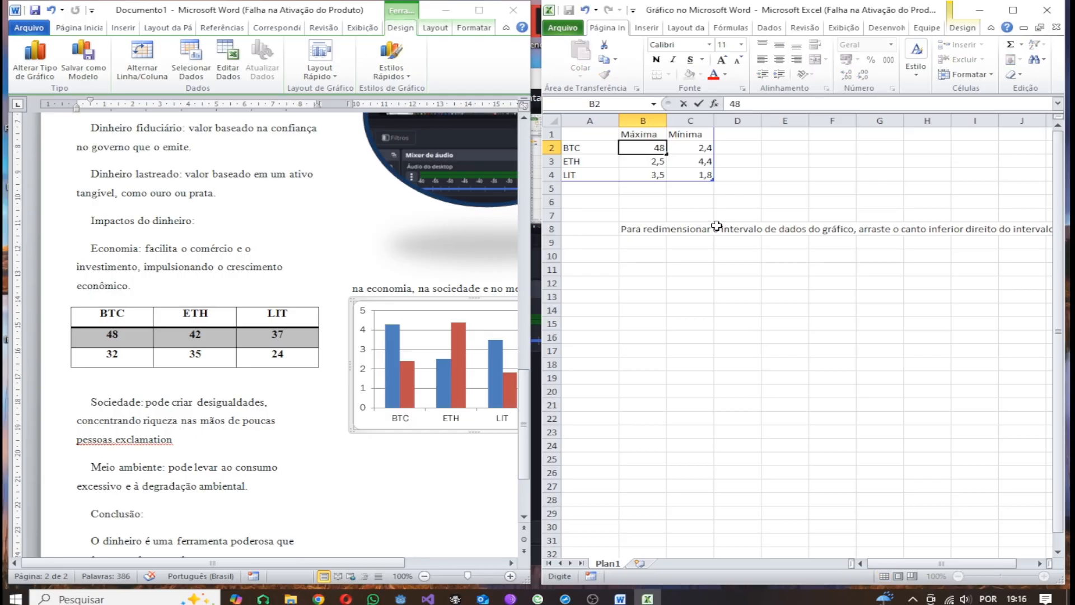
key("Return")
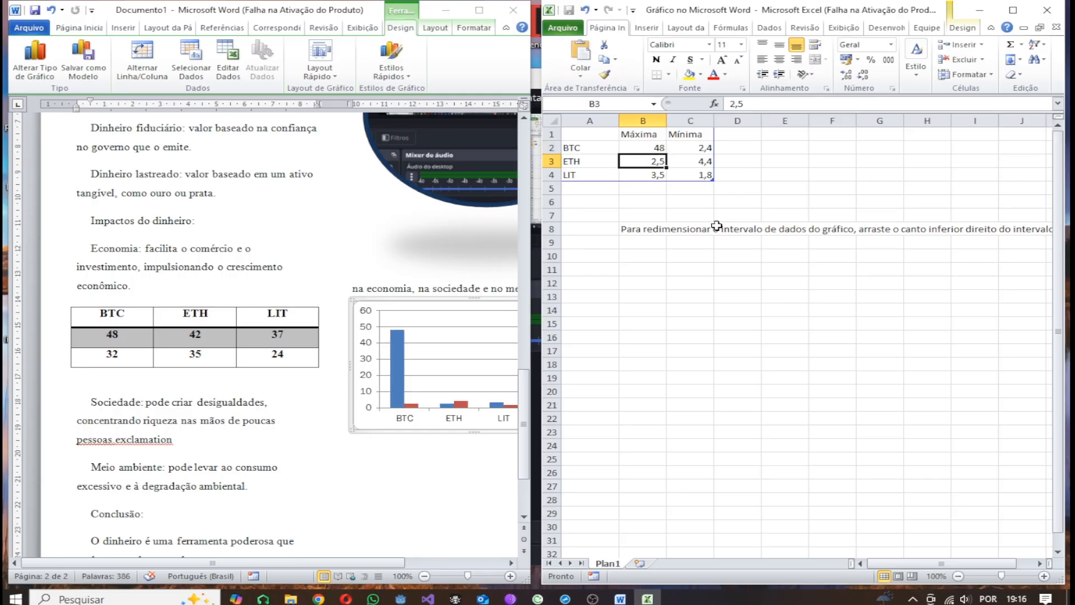
type("42")
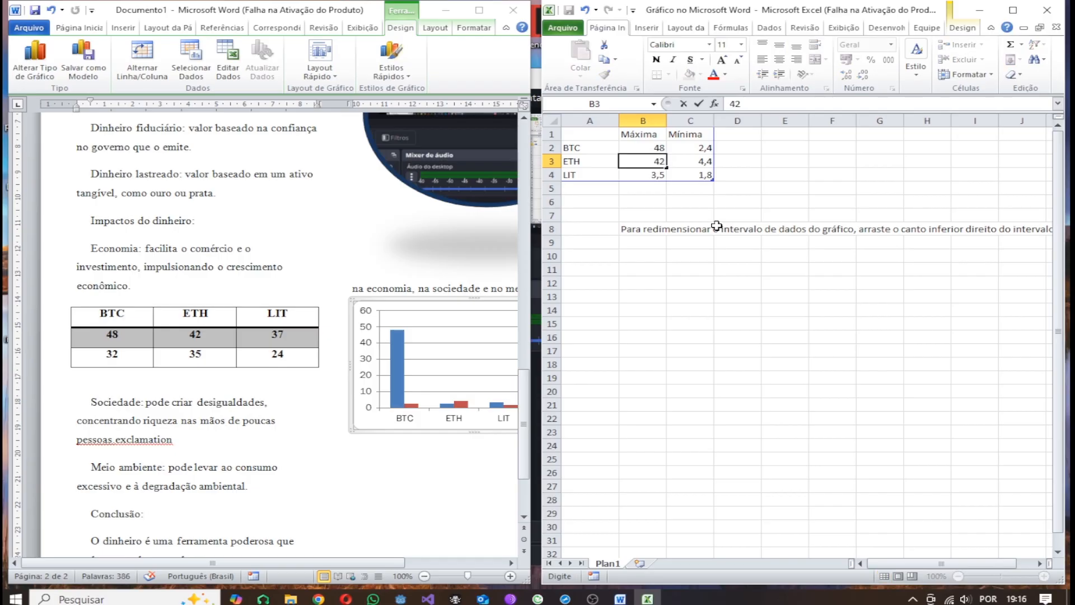
key("Return")
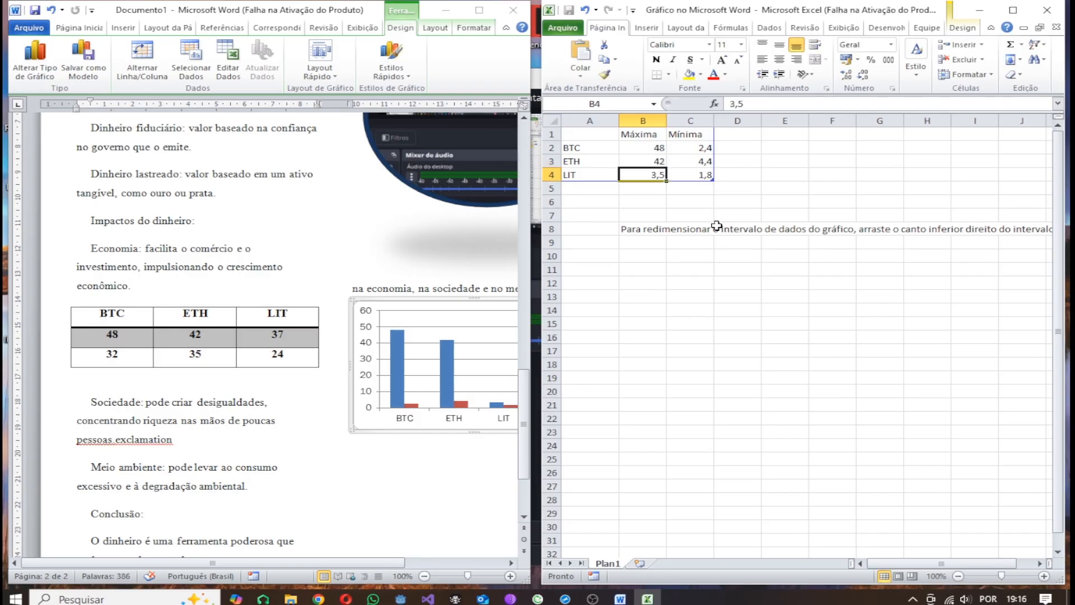
type("37")
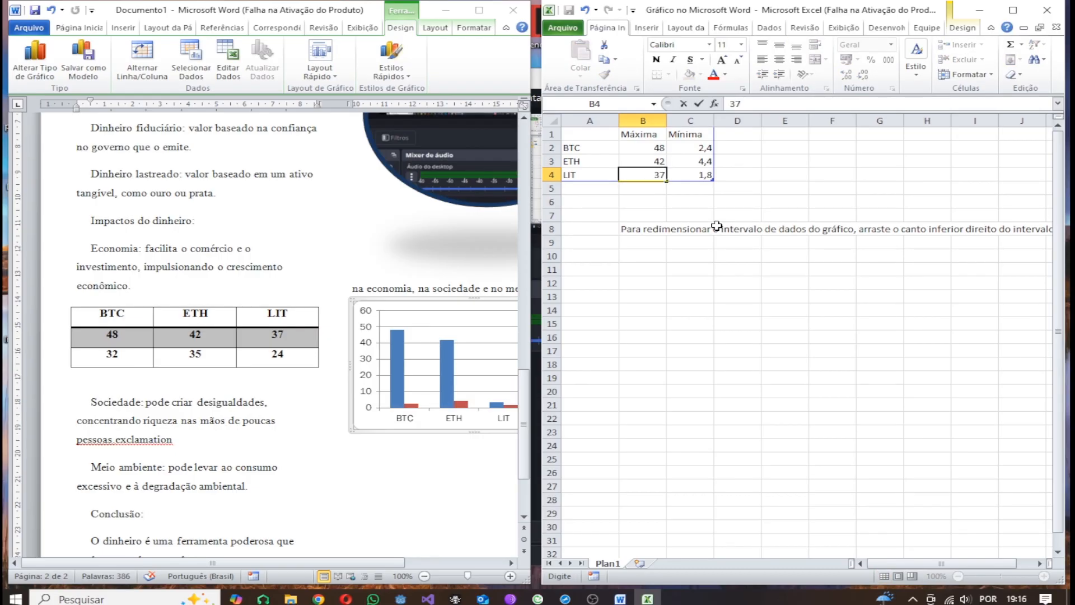
key("Tab")
Set the Mínima values to 32 for BTC, 35 for ETH and 24 for LIT, and close the chart's data sheet.
key("Up")
key("Up")
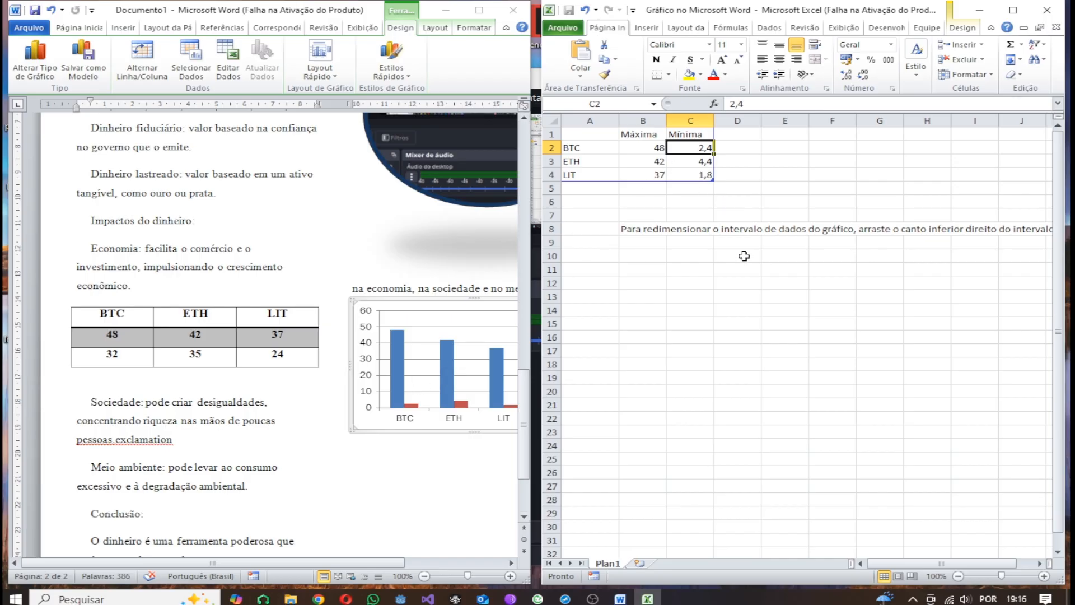
type("32")
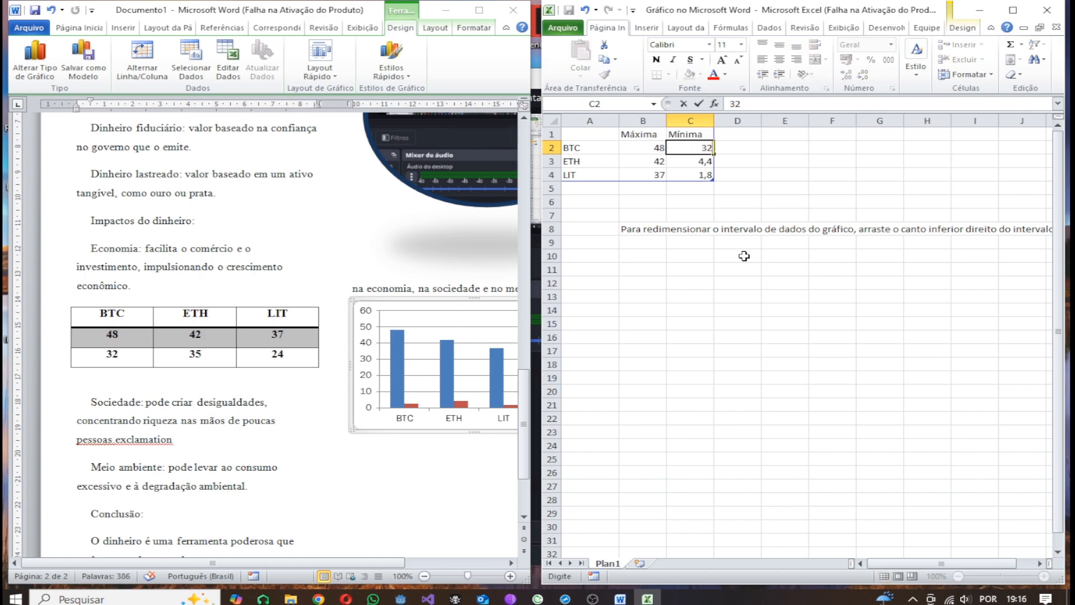
key("Return")
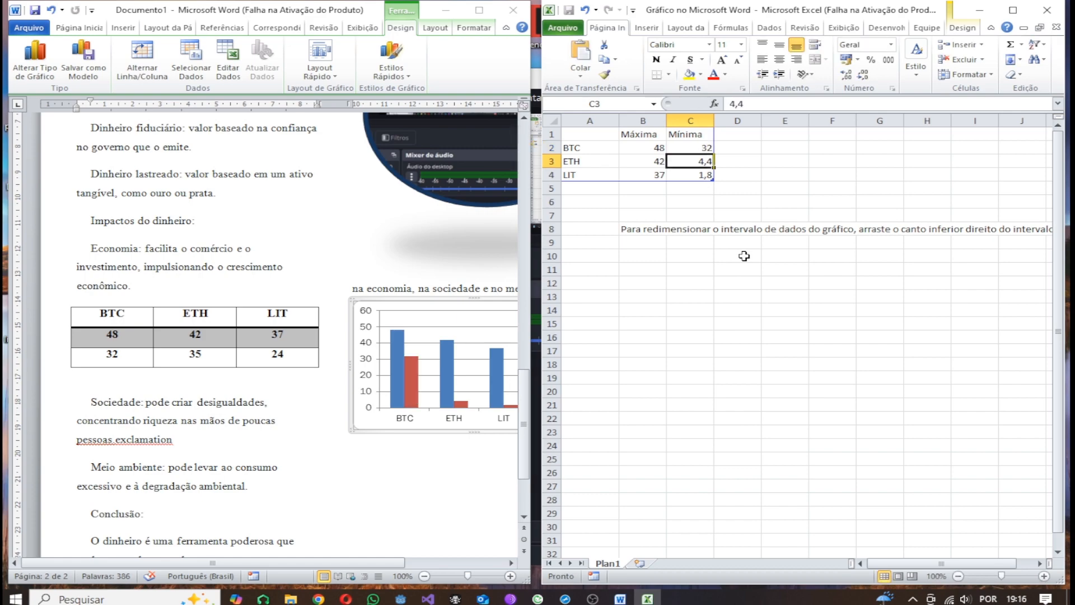
type("35")
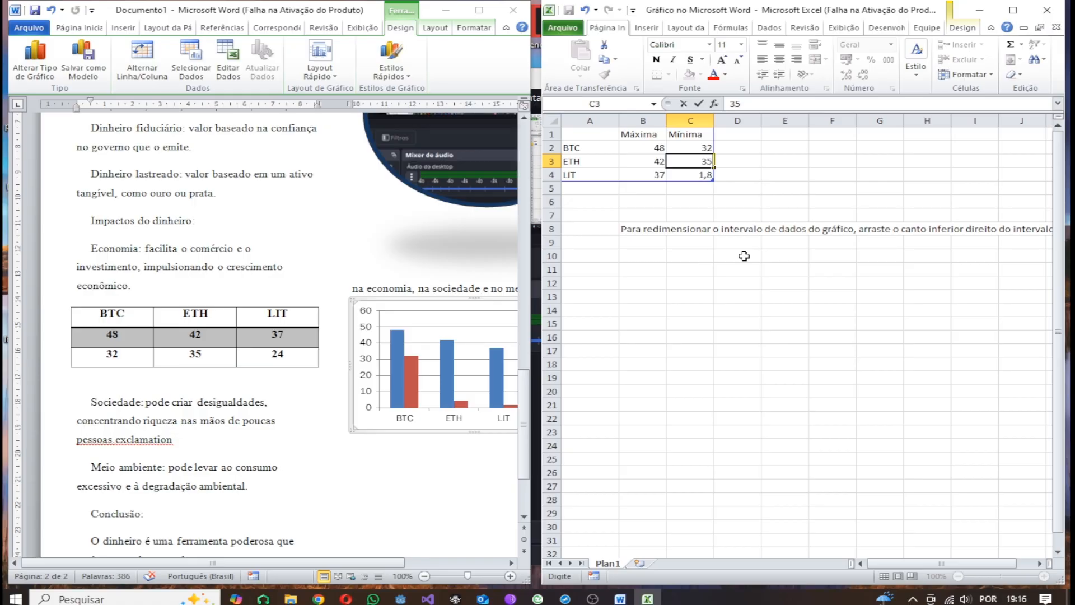
key("Return")
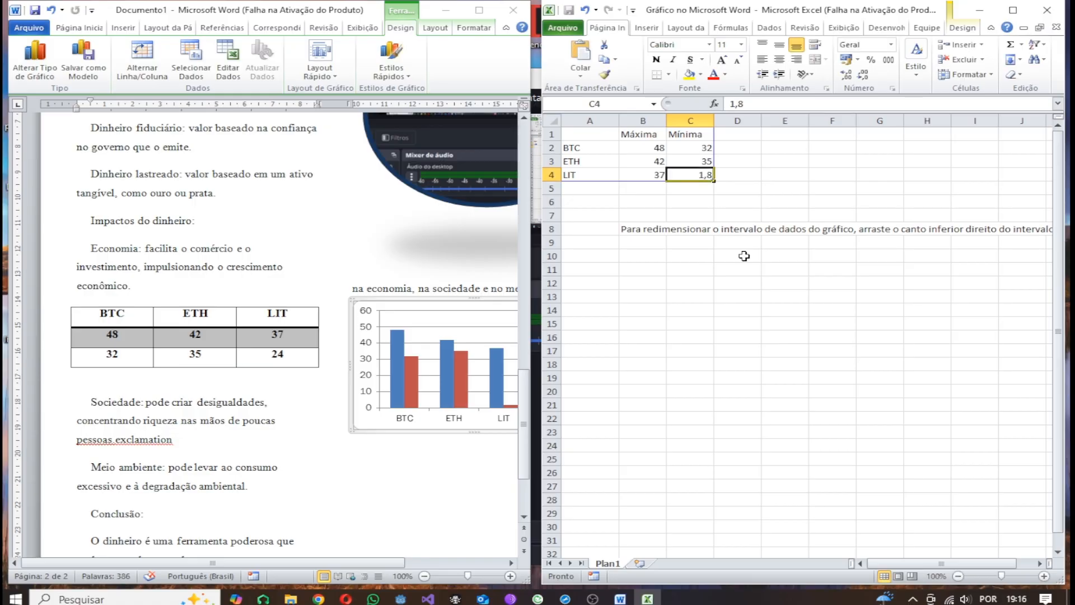
type("24")
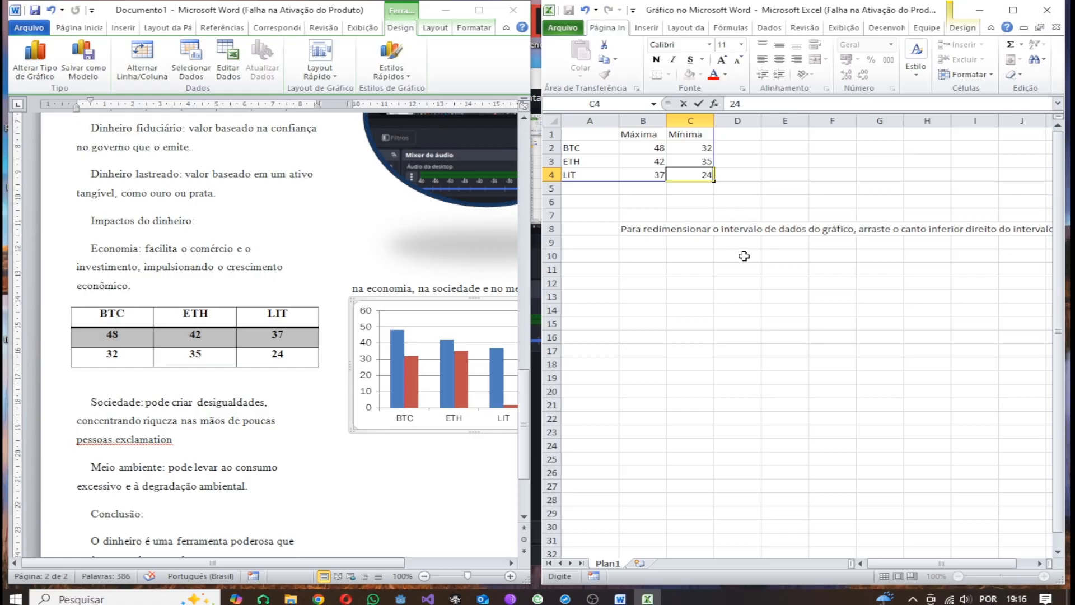
key("Return")
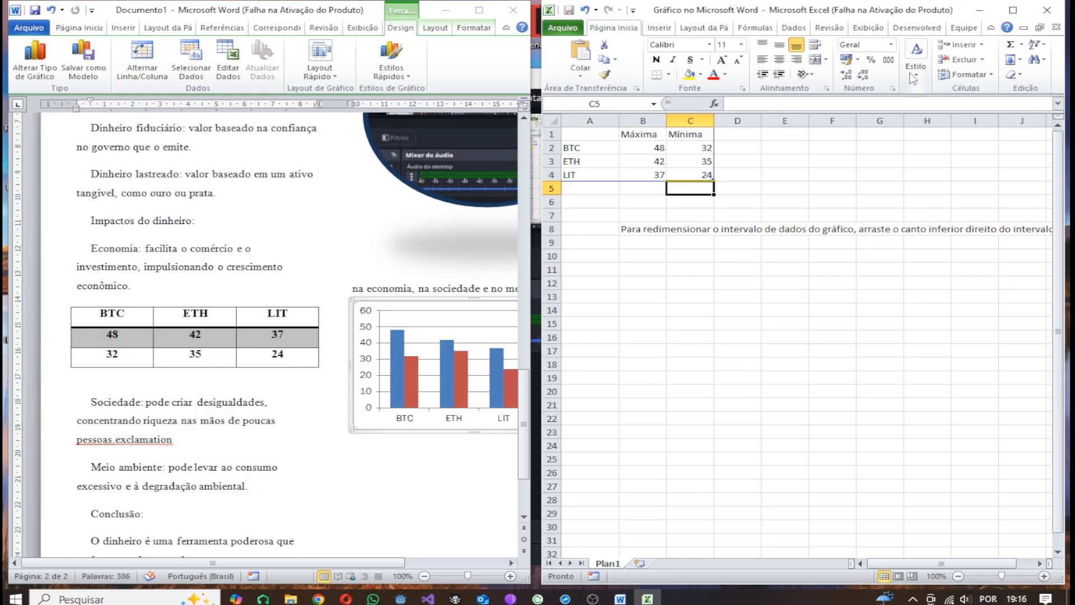
left_click(1047, 11)
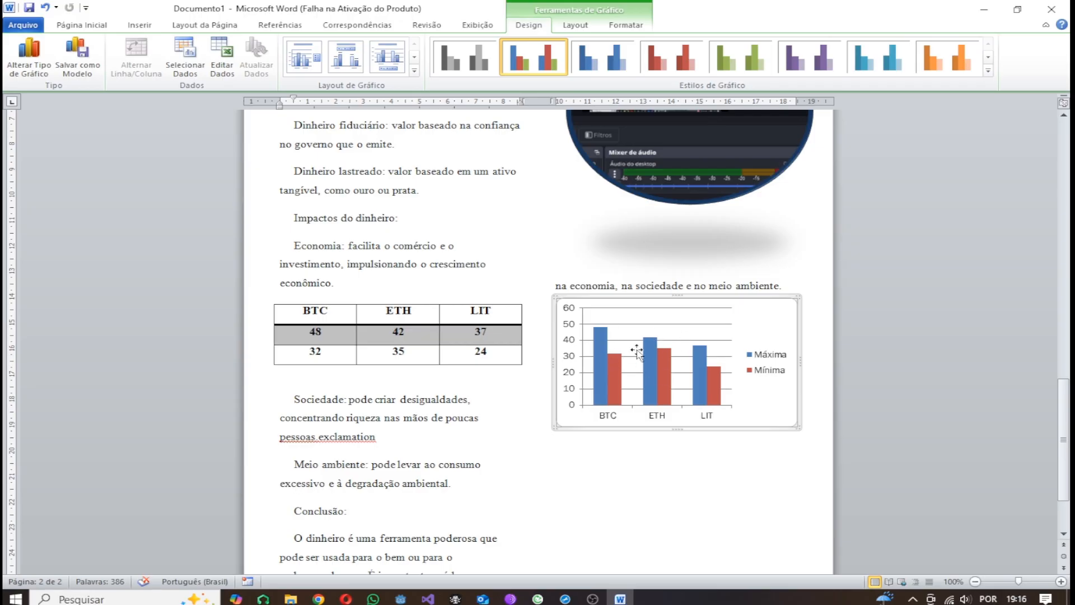
Replace the "[Digite texto]" placeholder in the page 1 footer with "Dinheiro digital" and leave footer editing.
mouse_move(597, 351)
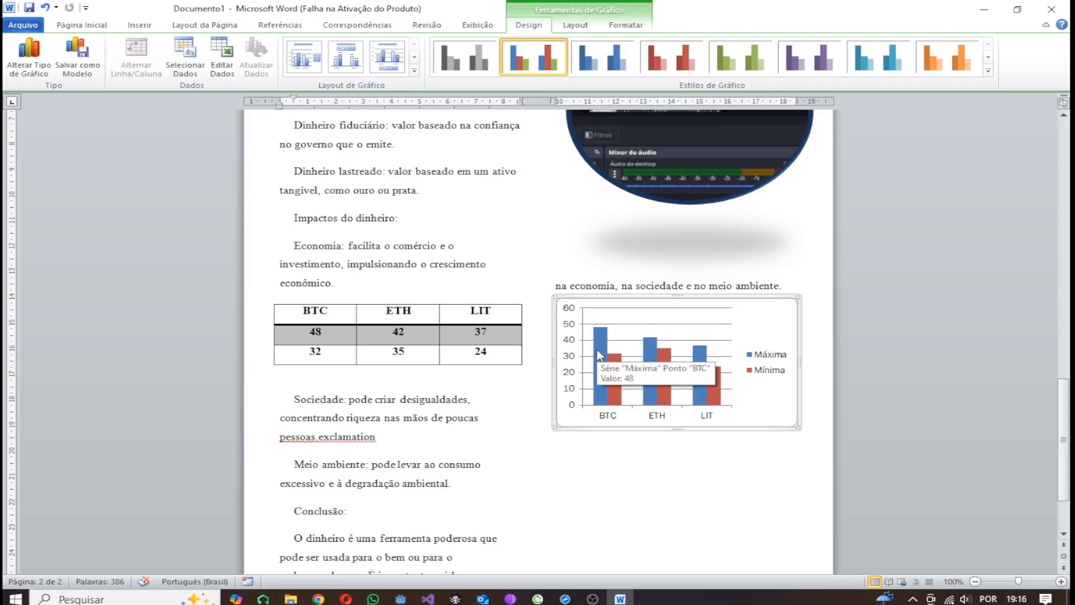
scroll(598, 352, "down", 3)
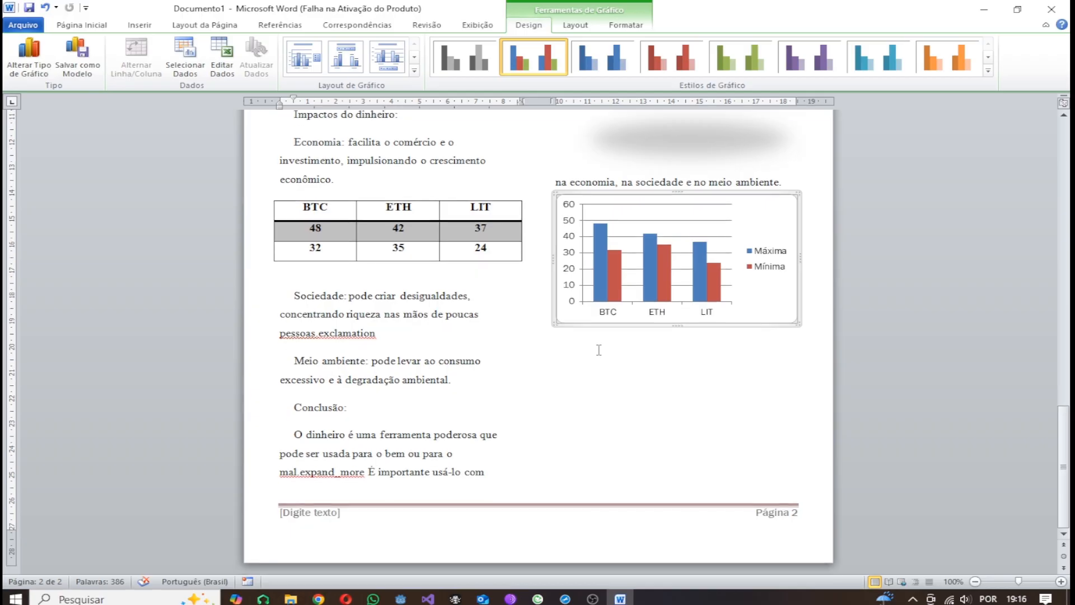
scroll(598, 348, "up", 15)
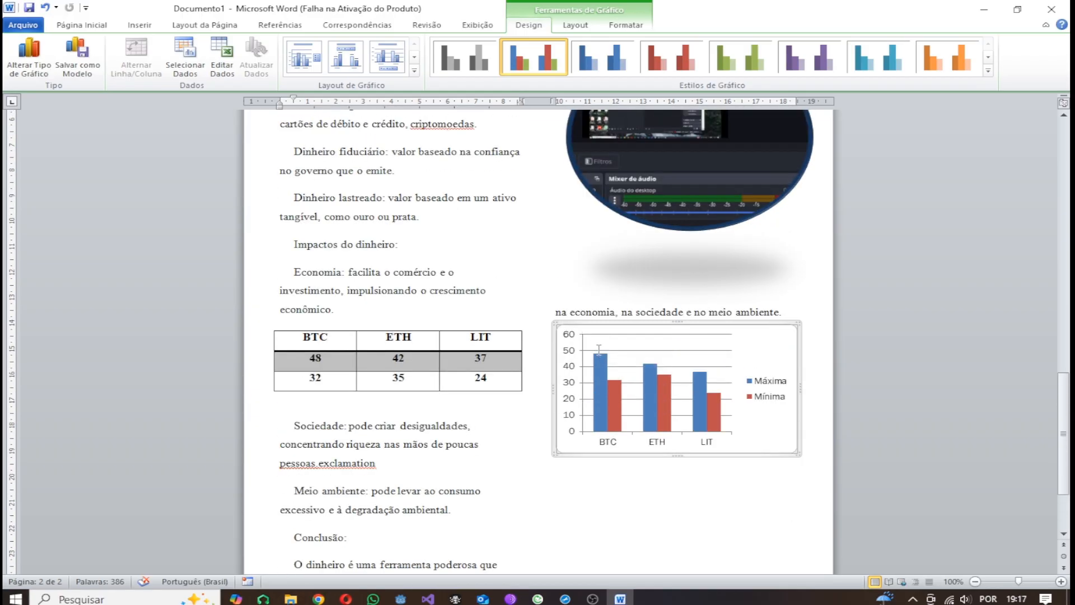
scroll(597, 348, "up", 6)
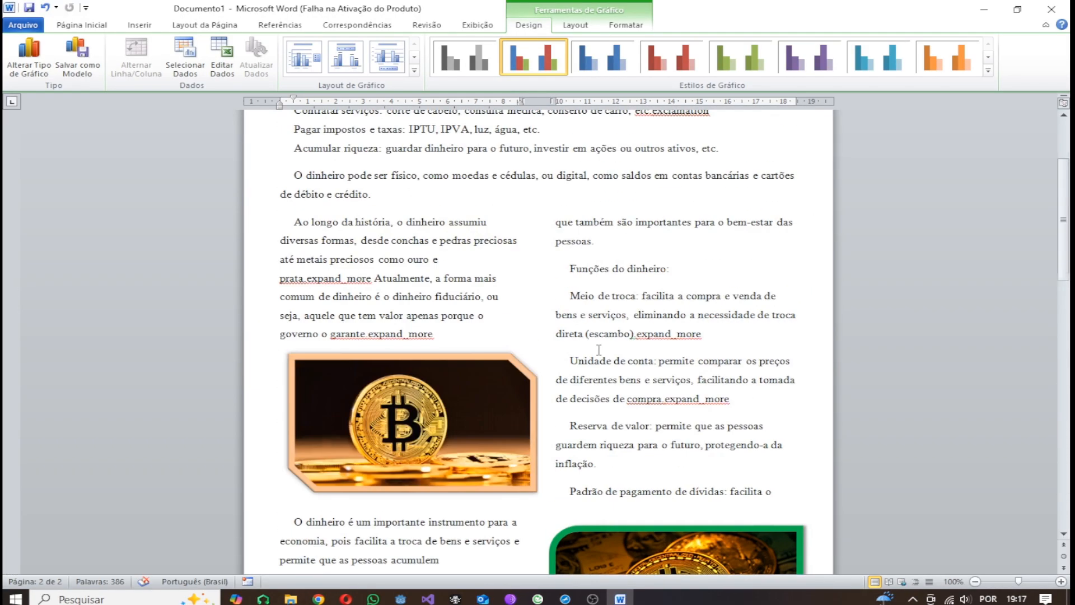
scroll(598, 350, "down", 12)
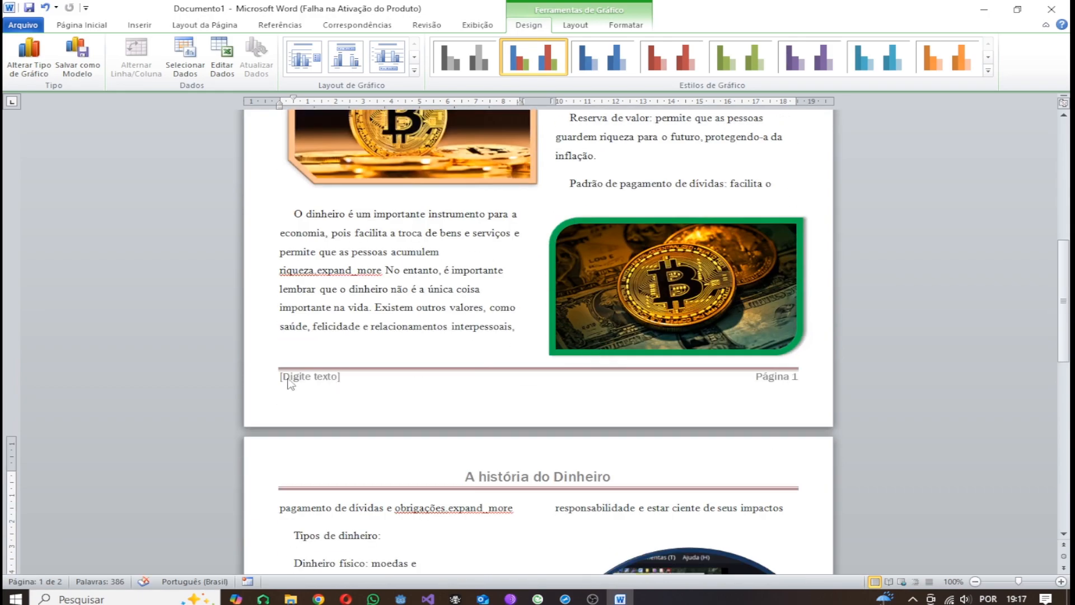
double_click(339, 378)
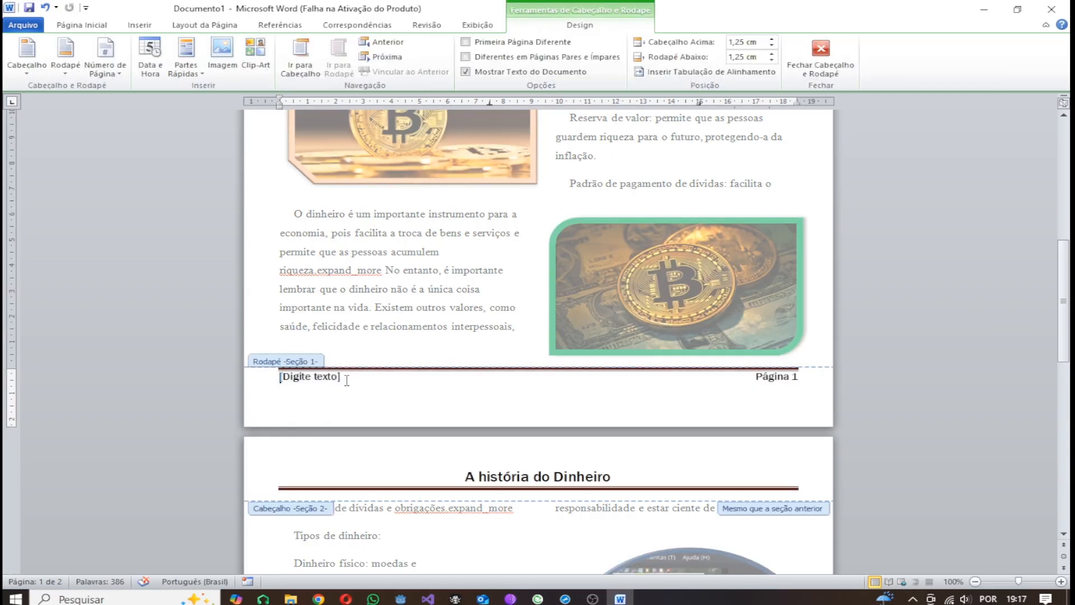
left_click(343, 379)
key("BackSpace")
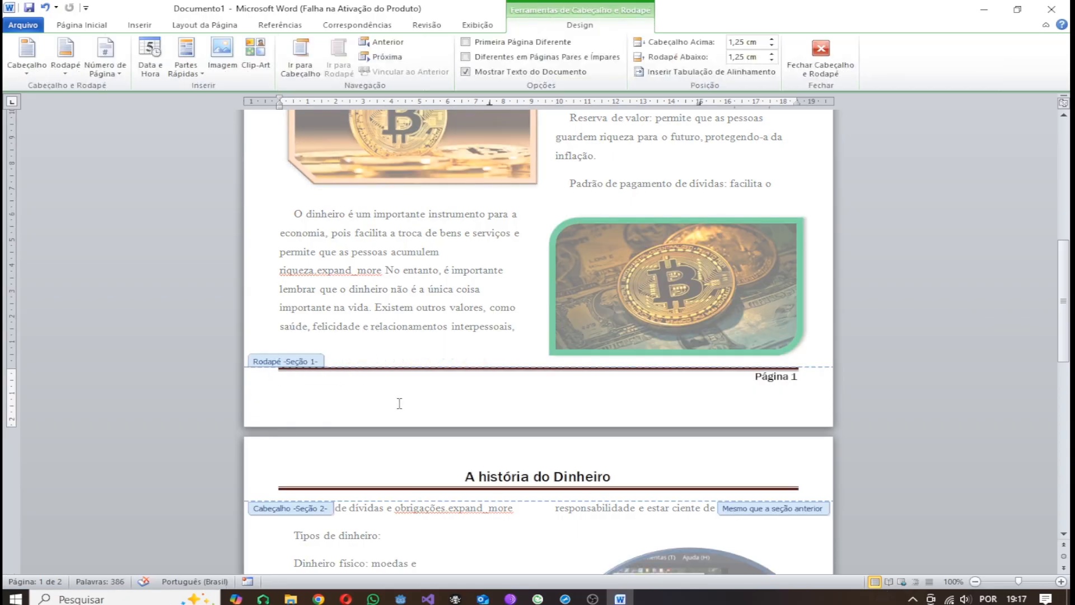
type("Dinheiro digita")
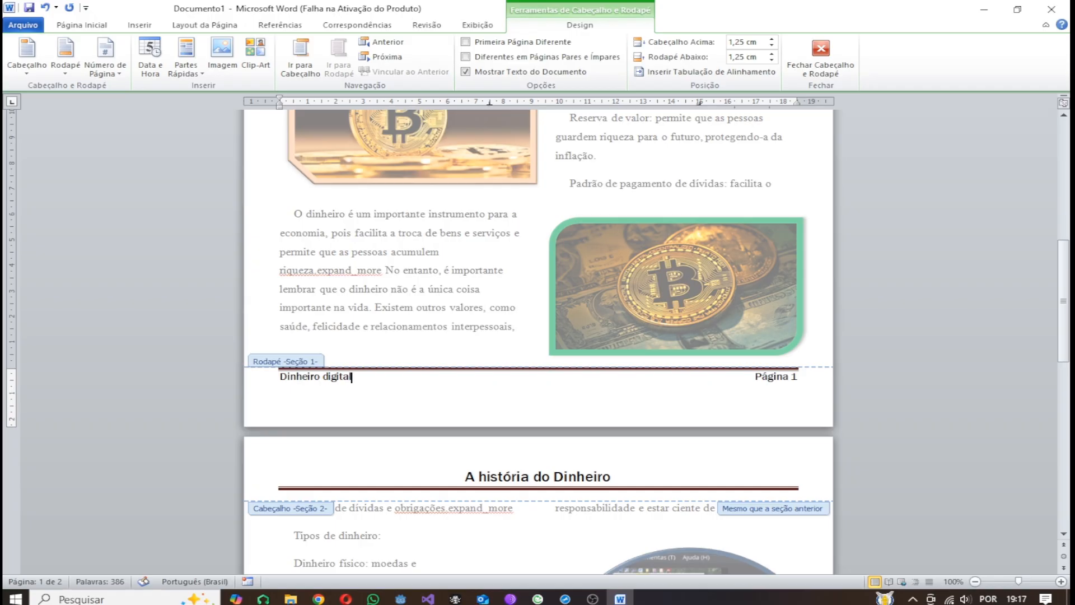
type("l")
key("Return")
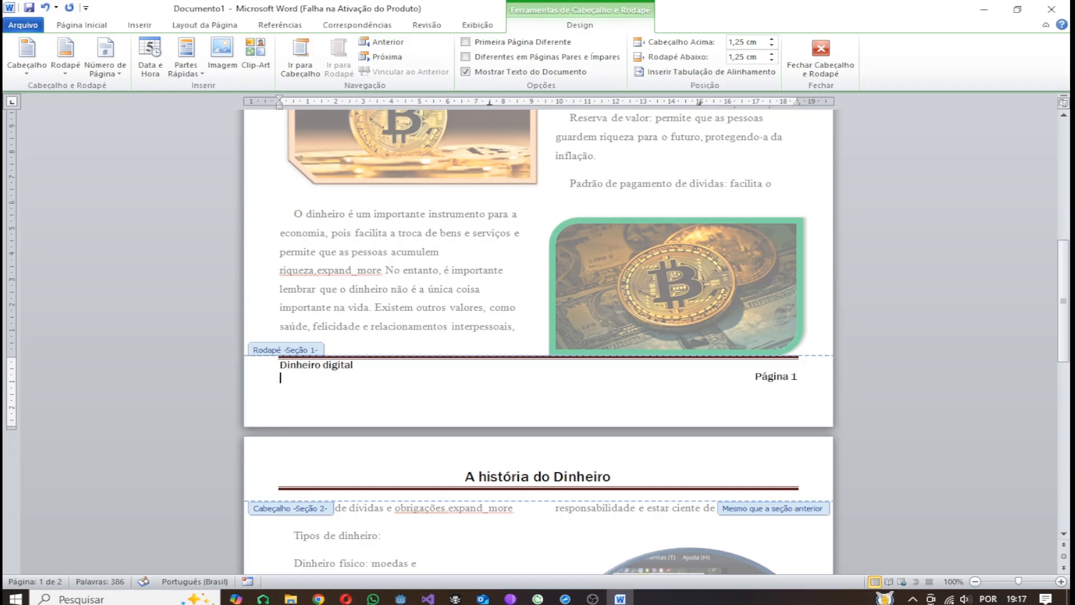
key("BackSpace")
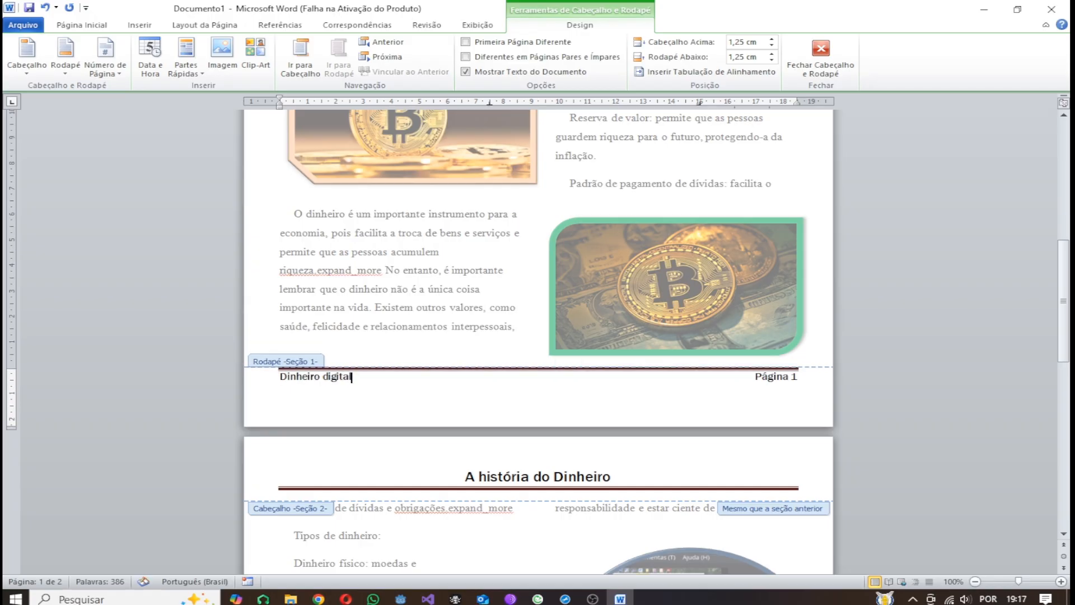
left_click(831, 75)
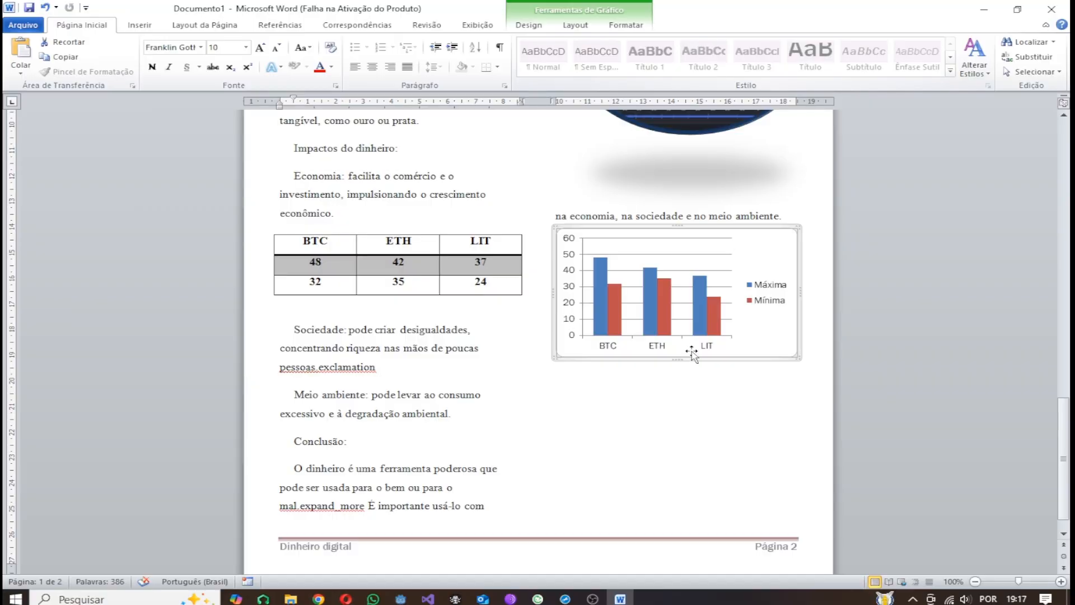